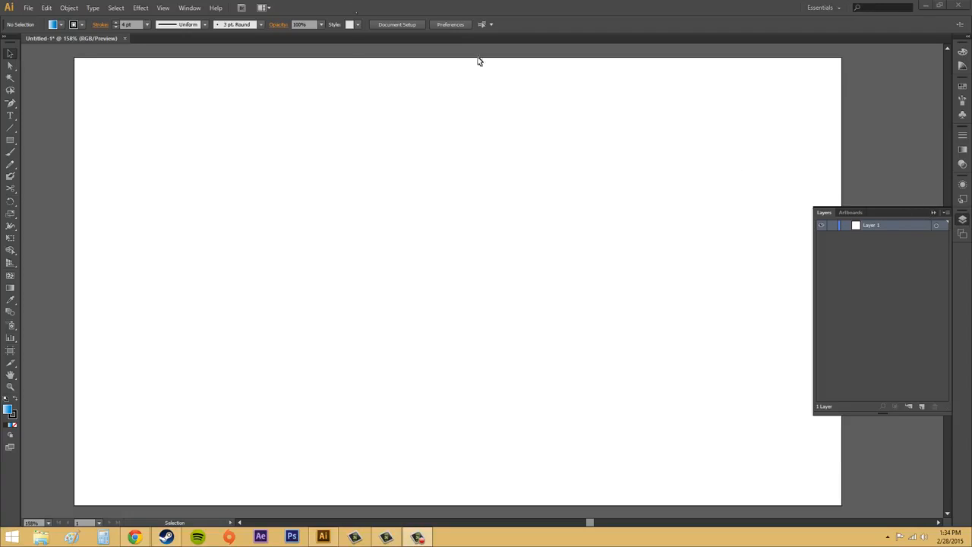
click(190, 9)
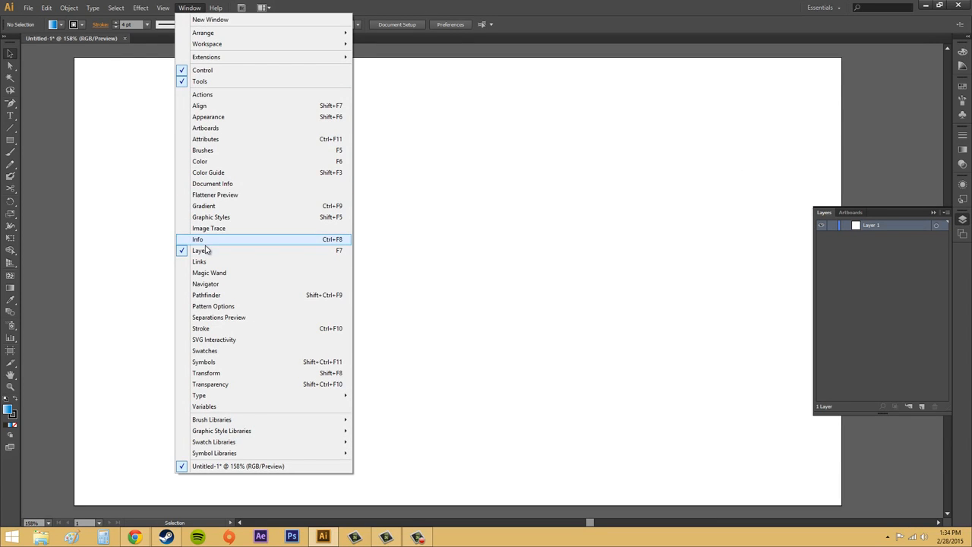
click(966, 334)
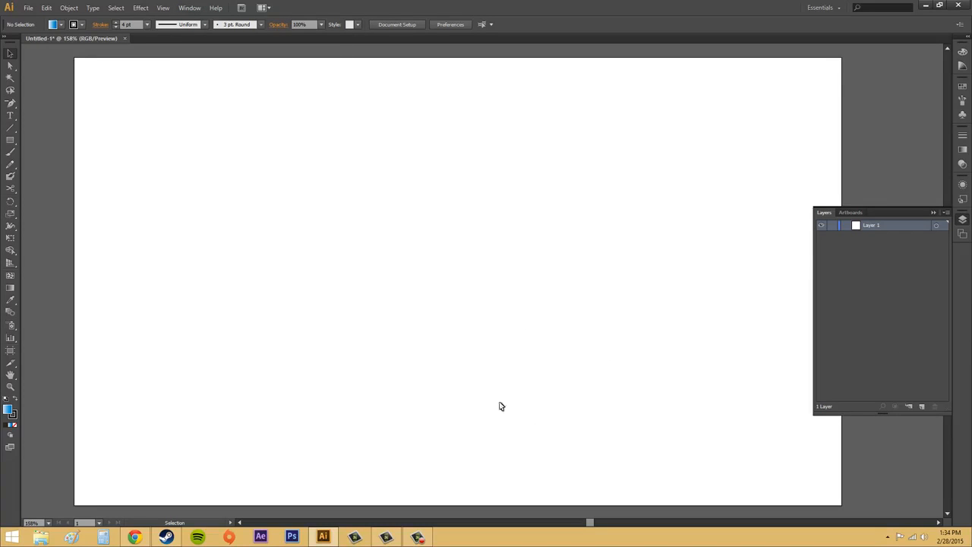
Draw two rectangles with the Rectangle tool: a small one at the artboard's upper left and one about 183 by 151 px right of centre
click(10, 141)
click(10, 142)
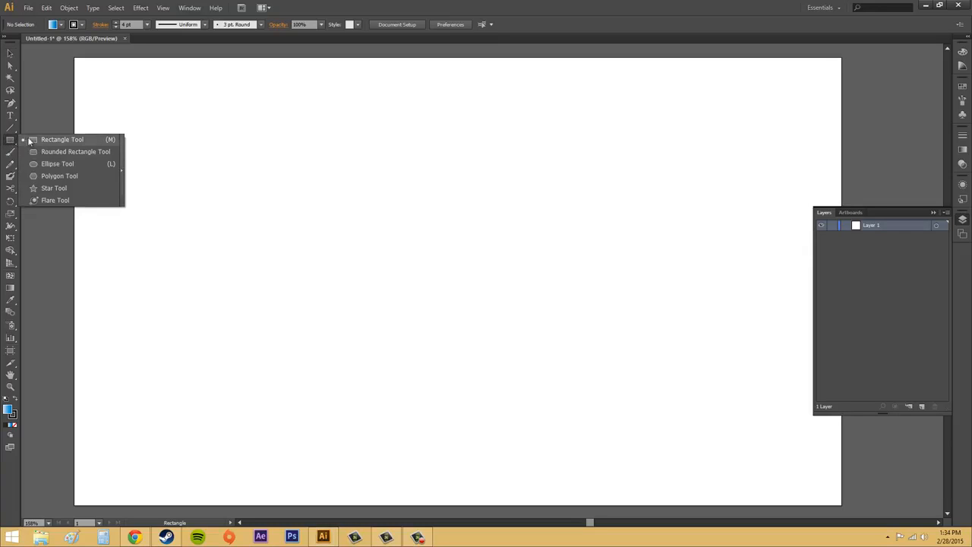
click(30, 140)
drag(169, 109, 285, 175)
drag(433, 149, 581, 270)
Place two more rectangles, each 183 px wide and 151 px high, at the lower left and lower right of the artboard
click(178, 302)
click(478, 296)
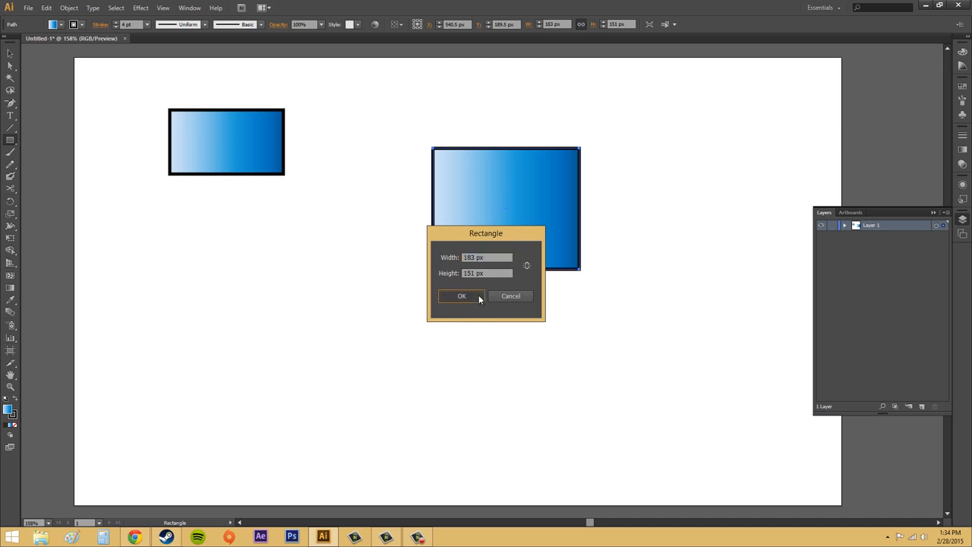
click(611, 369)
click(461, 296)
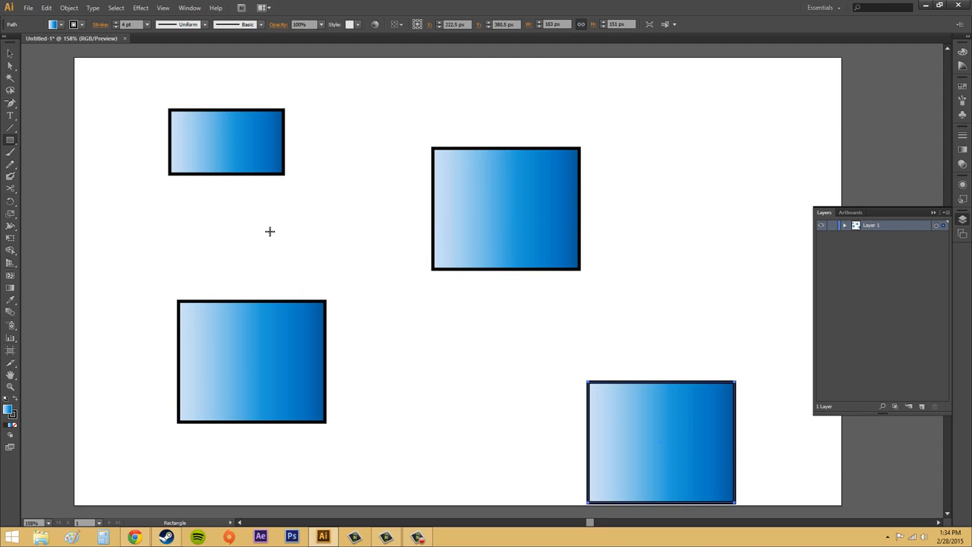
Draw an ellipse about 148 by 79 px in the gap between the rectangles, left of the artboard's centre
click(10, 140)
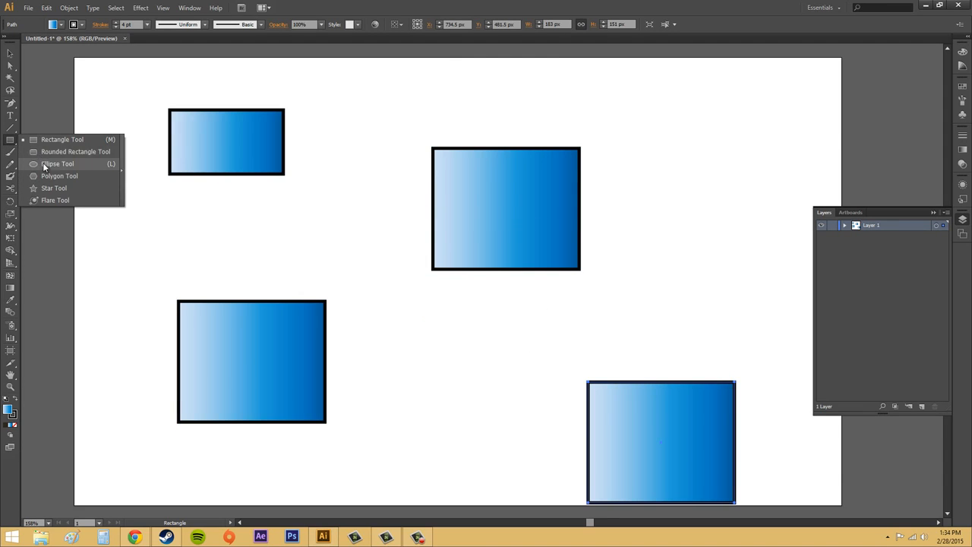
click(45, 163)
drag(278, 225, 397, 289)
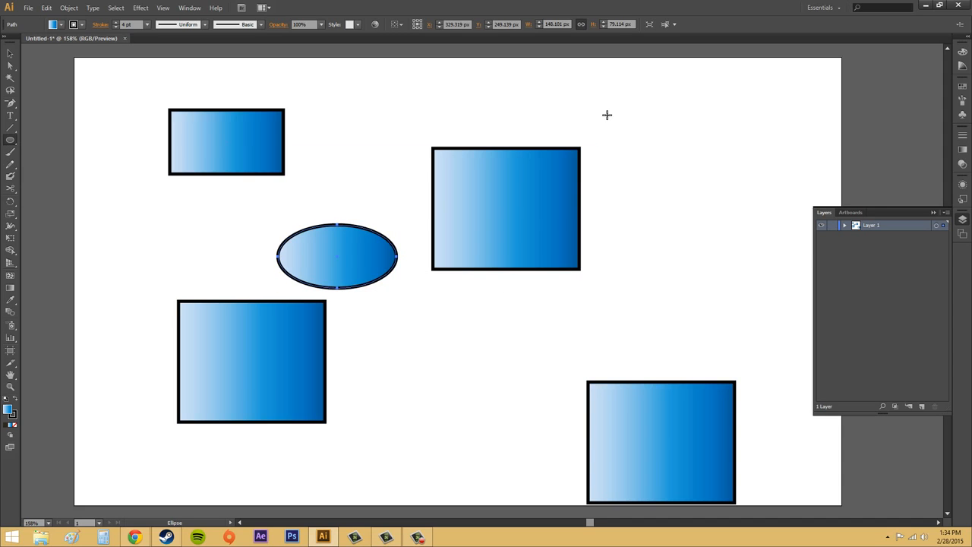
Expand Layer 1's contents and move the lower-right rectangle up and inward, level with the lower-left rectangle
click(845, 225)
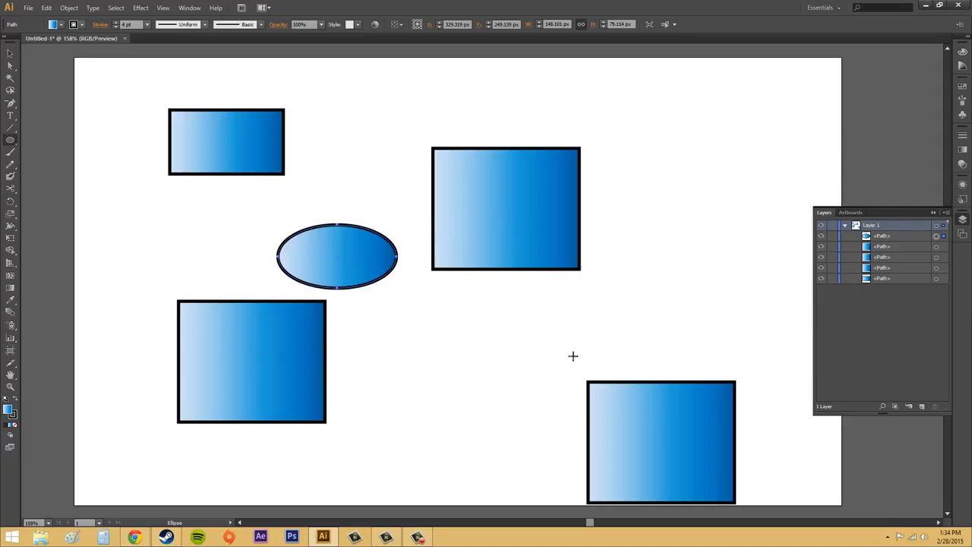
click(11, 54)
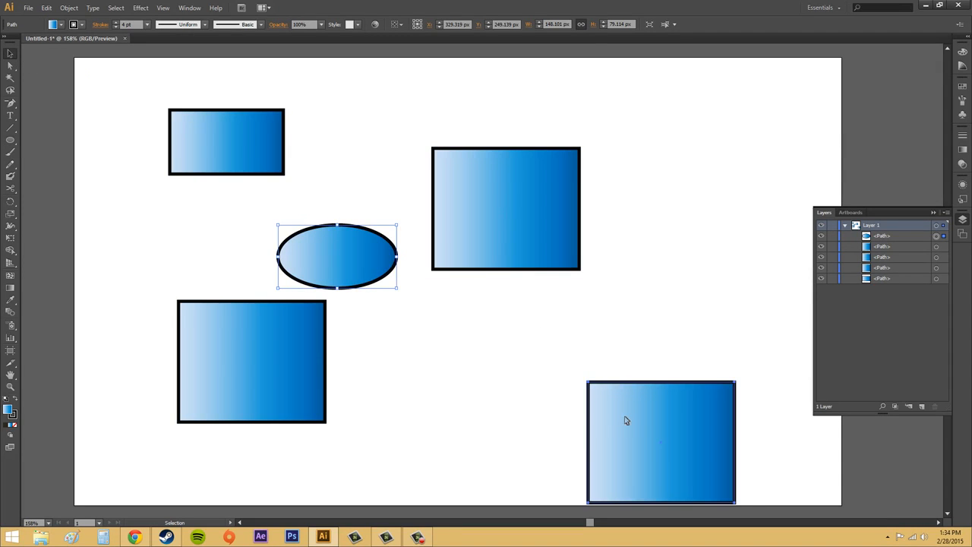
drag(704, 418, 596, 337)
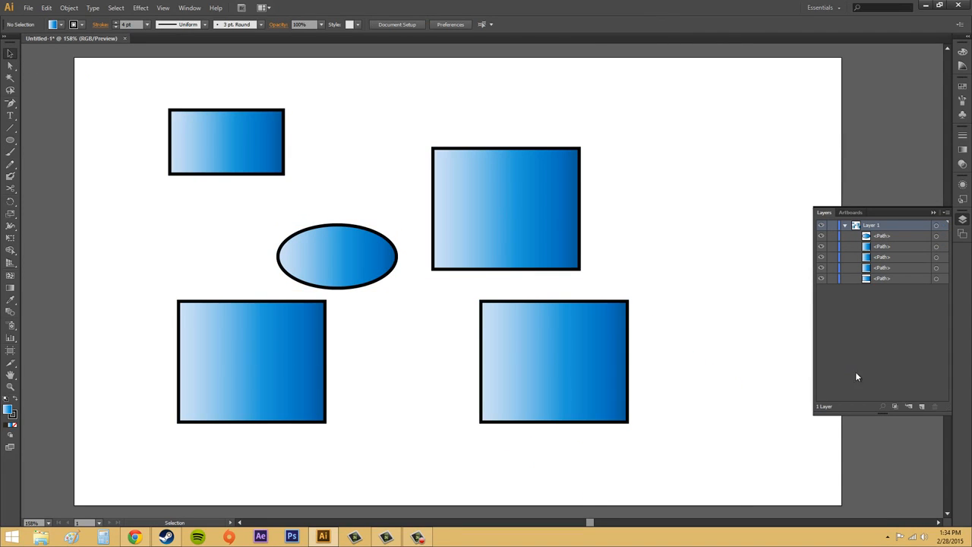
Create a new layer above Layer 1 and collapse Layer 1's contents list
click(922, 408)
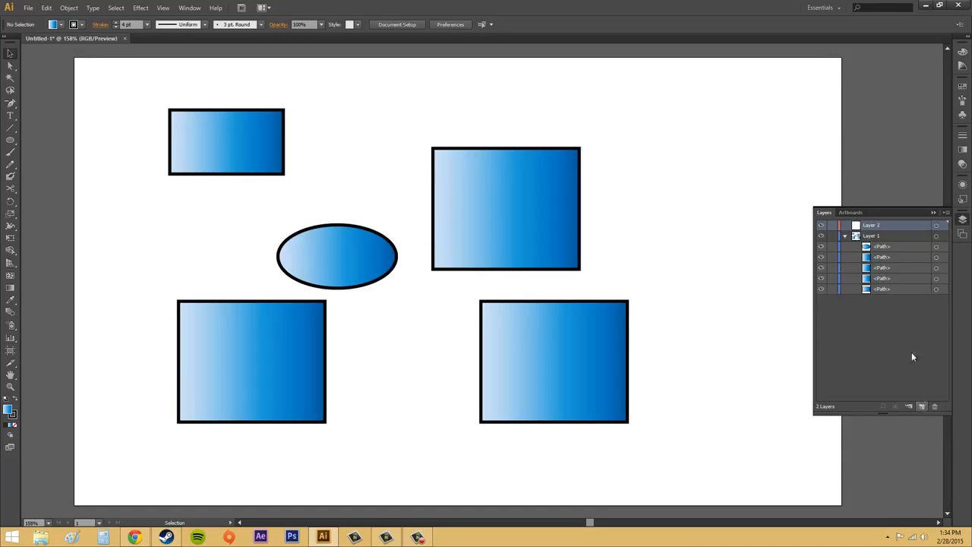
click(845, 236)
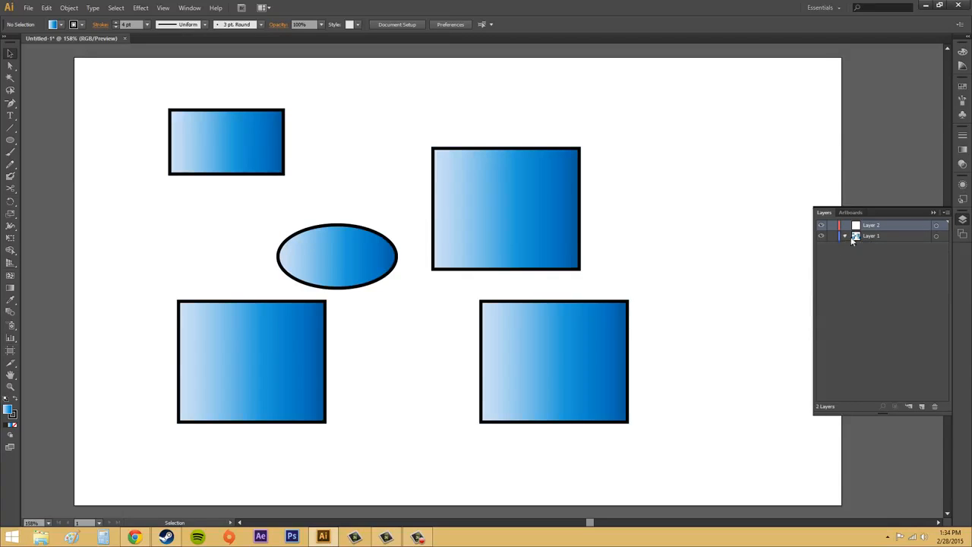
click(845, 236)
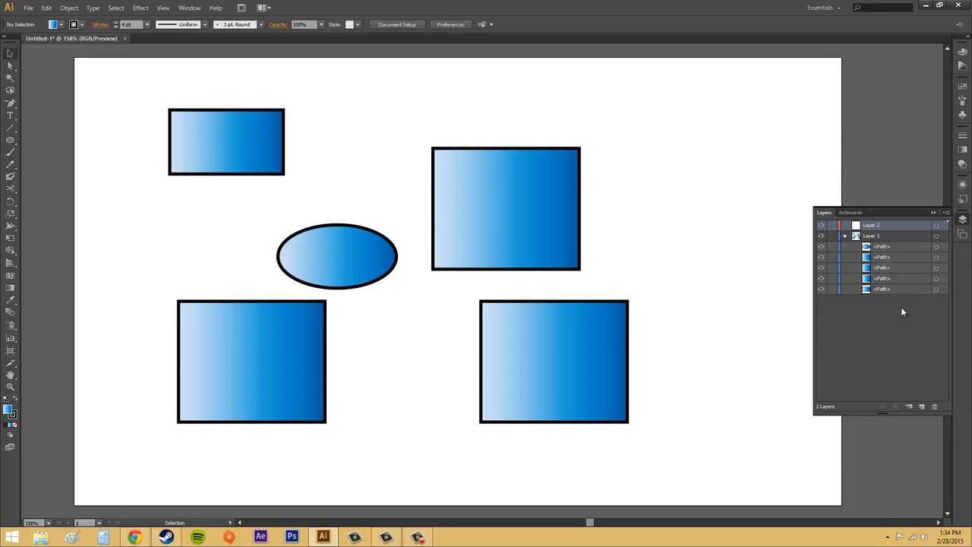
click(845, 235)
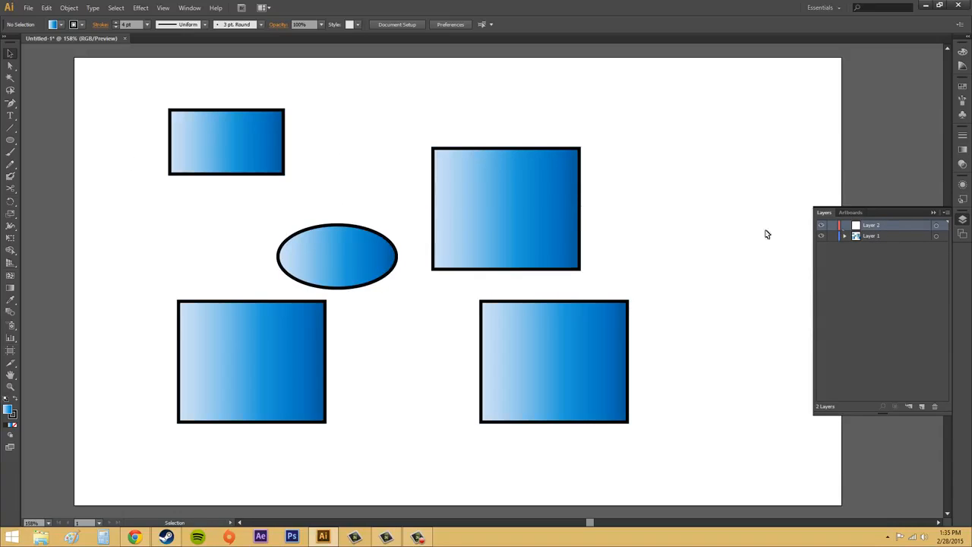
Draw three triangles with the Polygon tool on Layer 2 down the artboard's right side, the lowest about 122 by 137 px
click(11, 139)
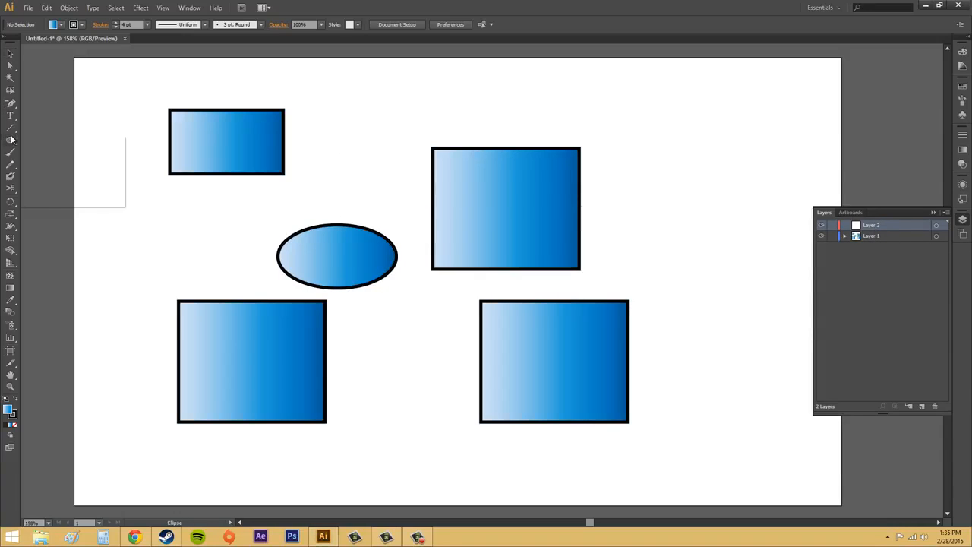
drag(11, 139, 54, 177)
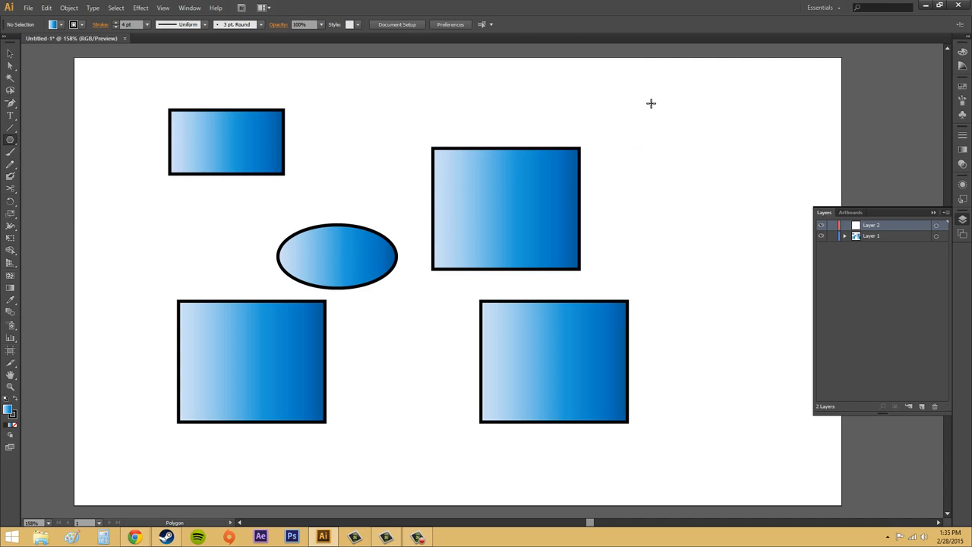
drag(650, 103, 694, 143)
drag(694, 246, 736, 296)
drag(718, 379, 760, 441)
Expand both Layer 2 and Layer 1 to list the paths each one contains
click(845, 226)
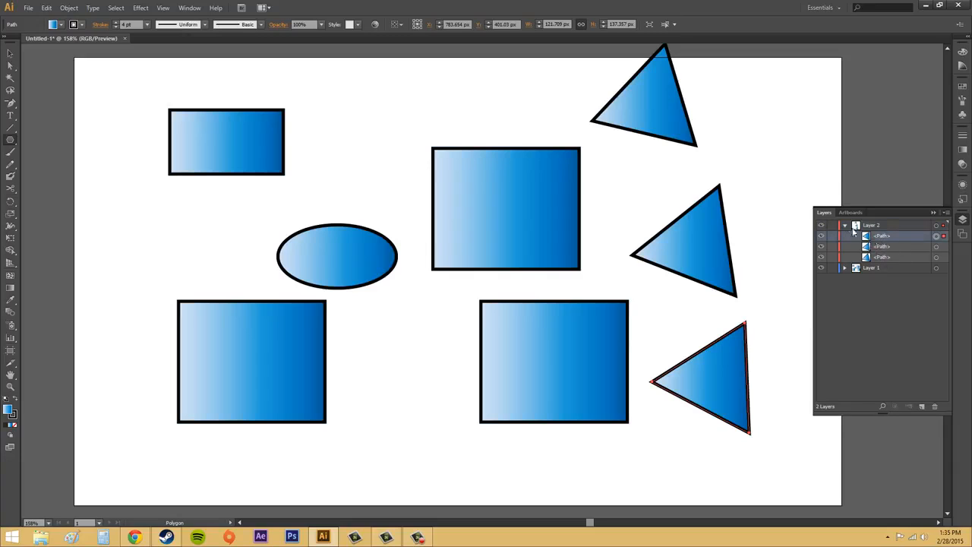
click(844, 225)
click(846, 237)
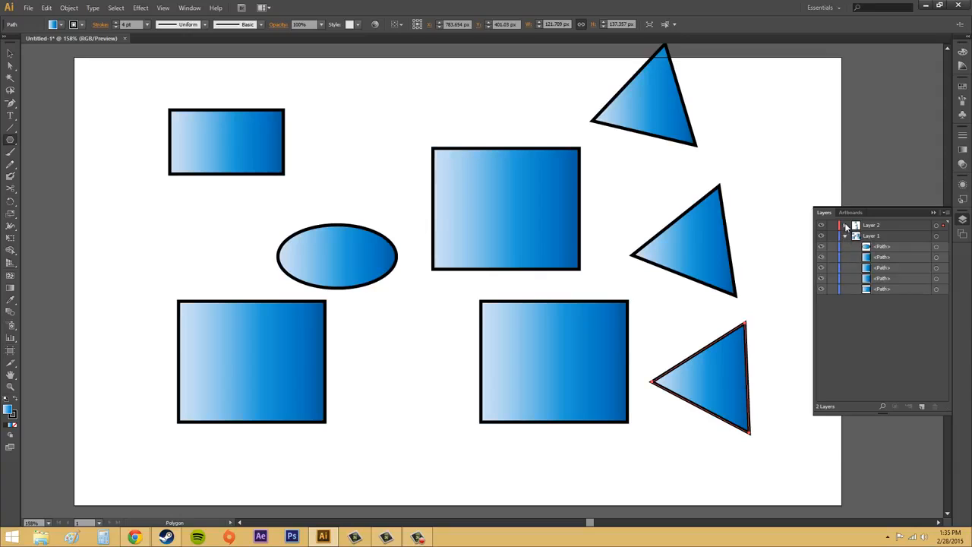
click(845, 226)
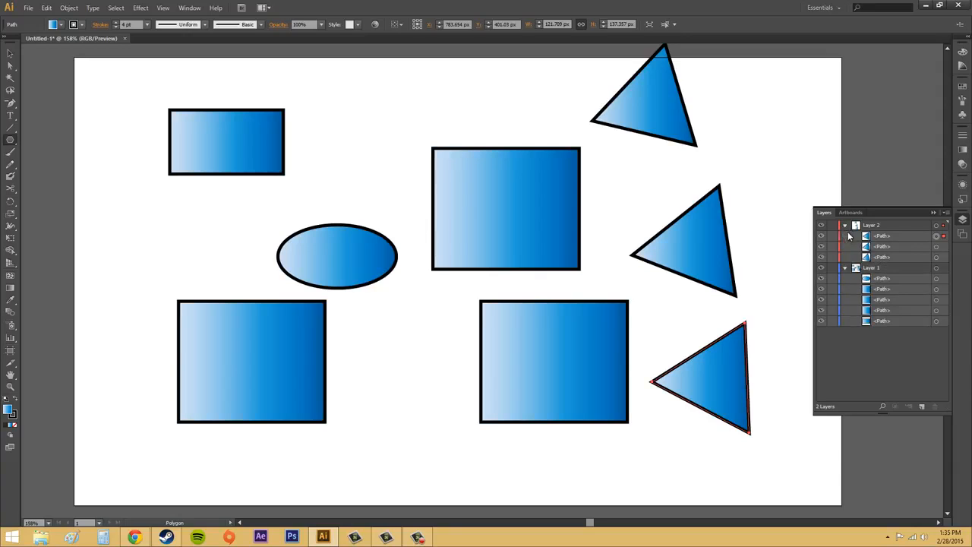
Create a new layer above Layer 1, move the ellipse's path into it, and expand that layer
click(896, 321)
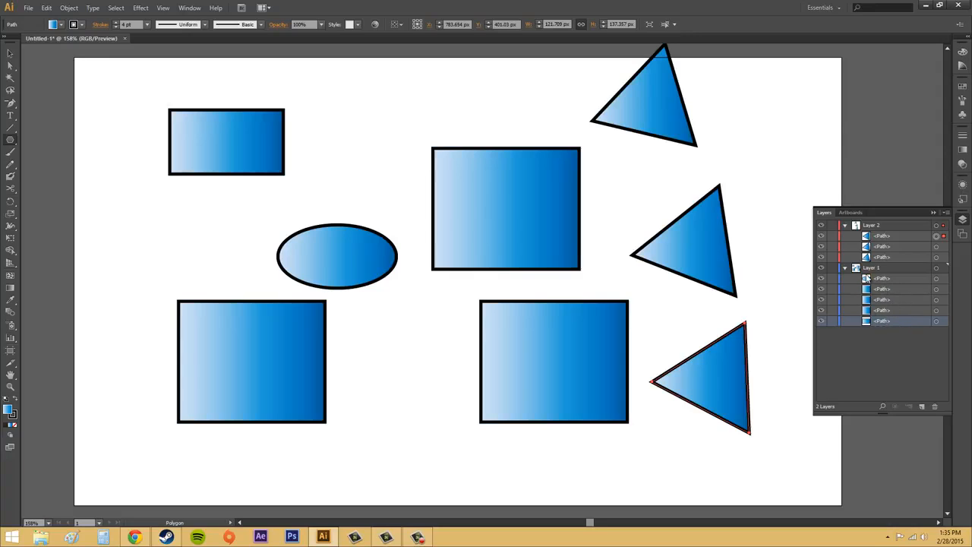
click(891, 277)
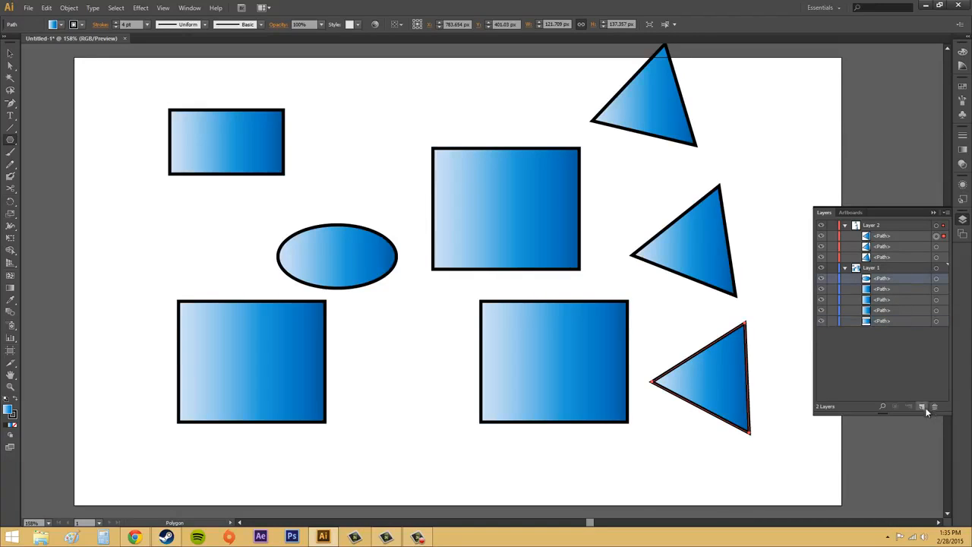
click(921, 406)
click(886, 293)
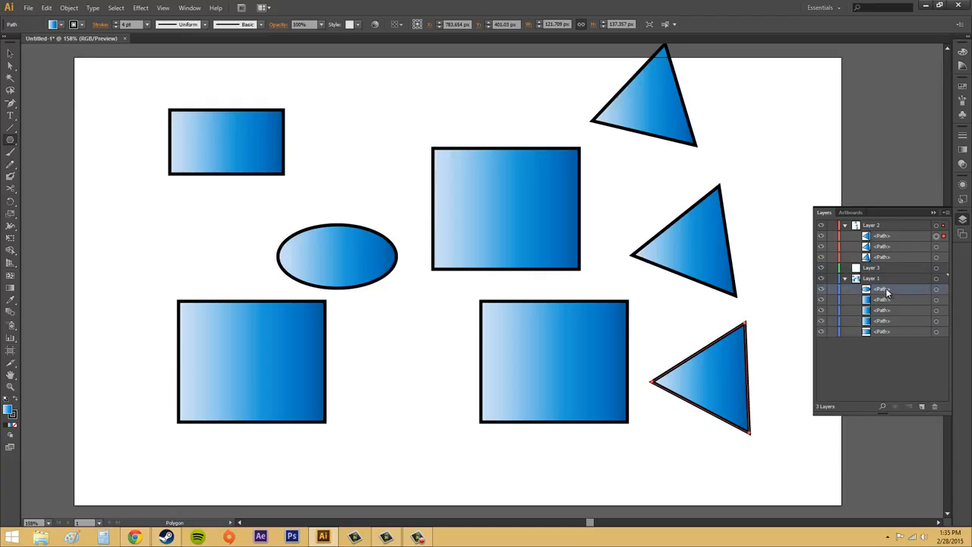
drag(887, 293, 883, 273)
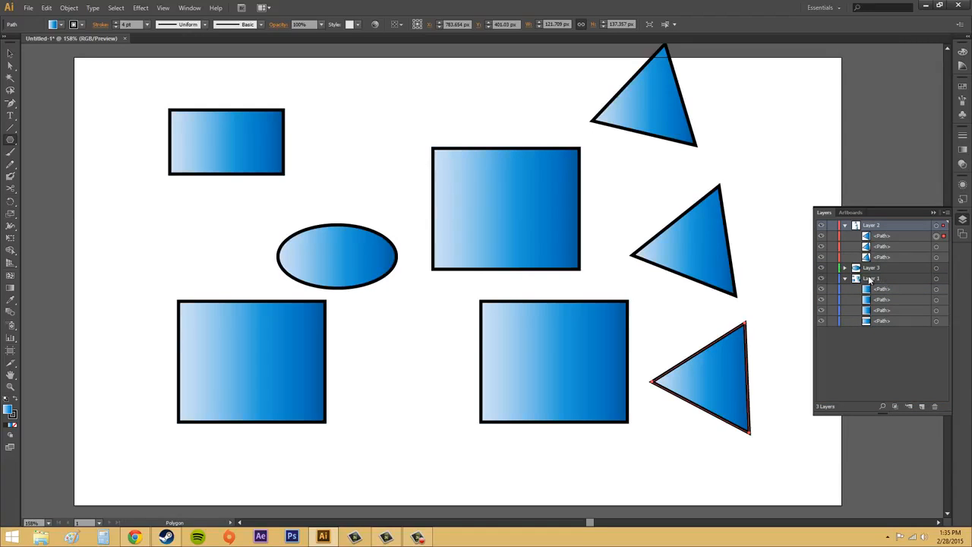
click(846, 269)
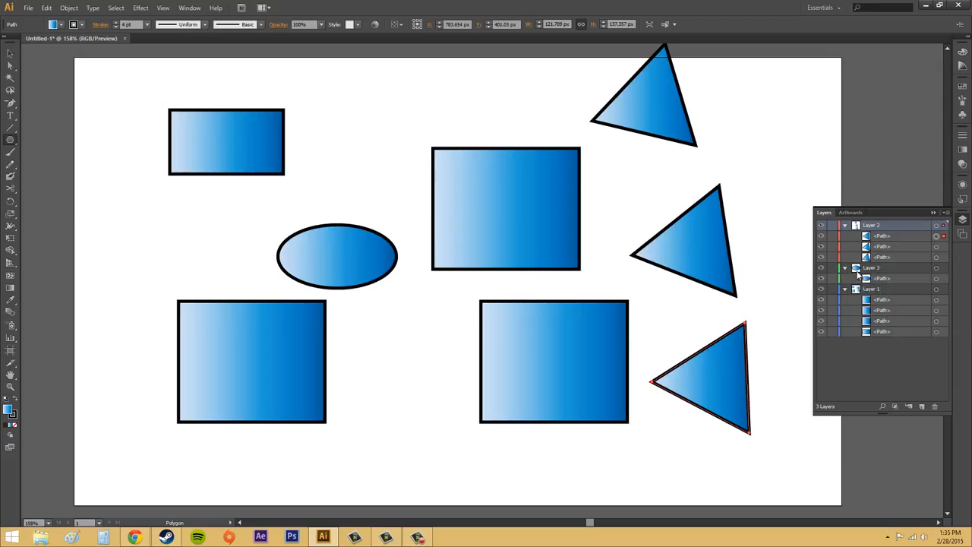
Collapse and re-expand Layer 2's contents list twice
click(845, 225)
click(846, 225)
click(845, 225)
click(846, 225)
Hide Layer 2's triangles and show them again, twice
click(821, 227)
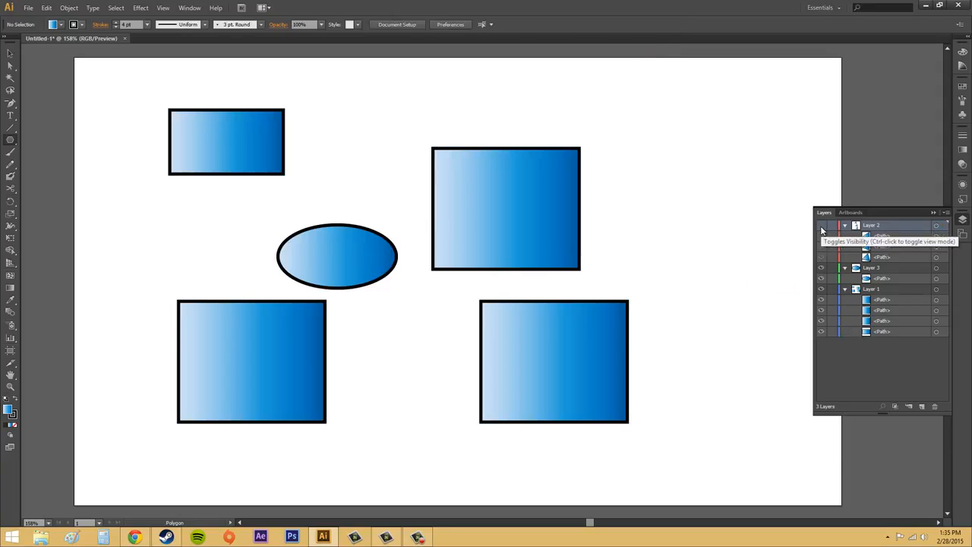
click(821, 226)
click(821, 227)
click(821, 227)
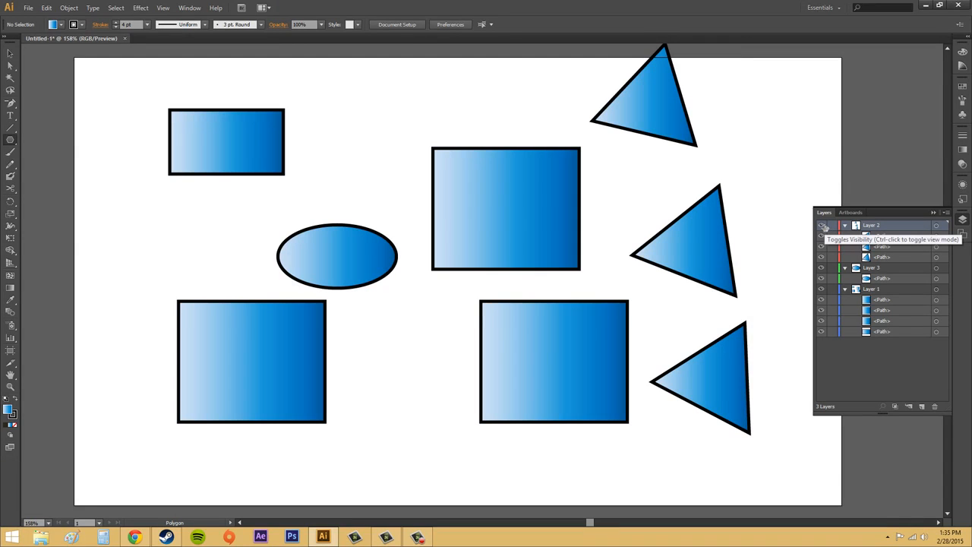
click(946, 216)
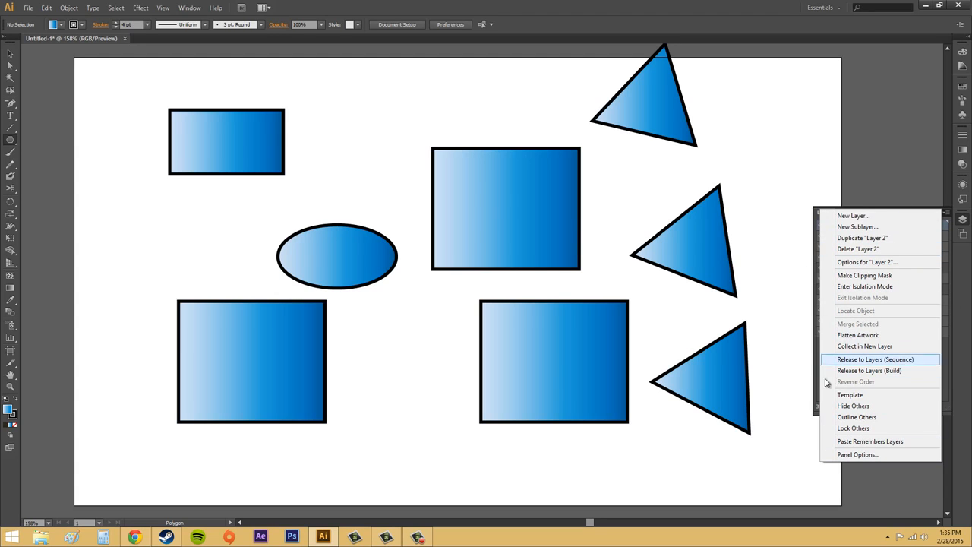
click(786, 310)
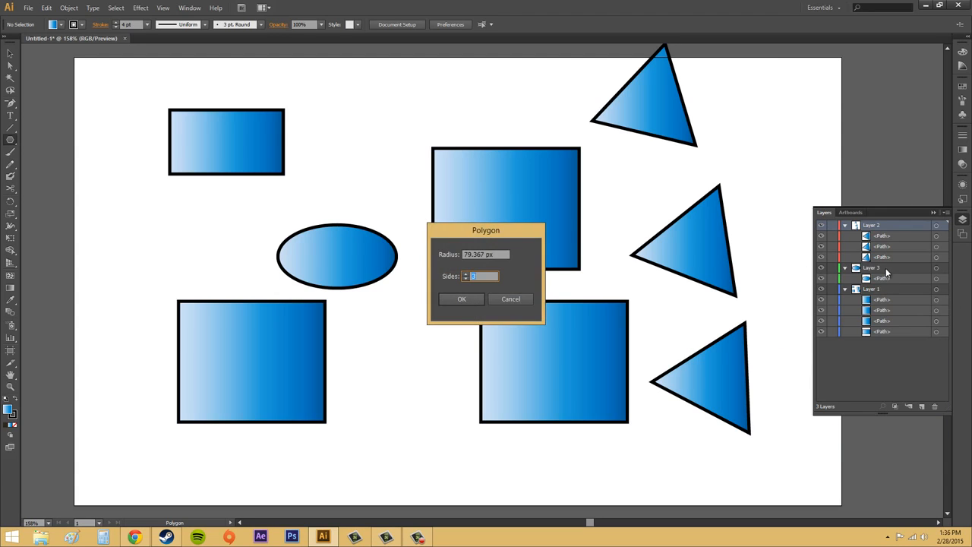
click(527, 303)
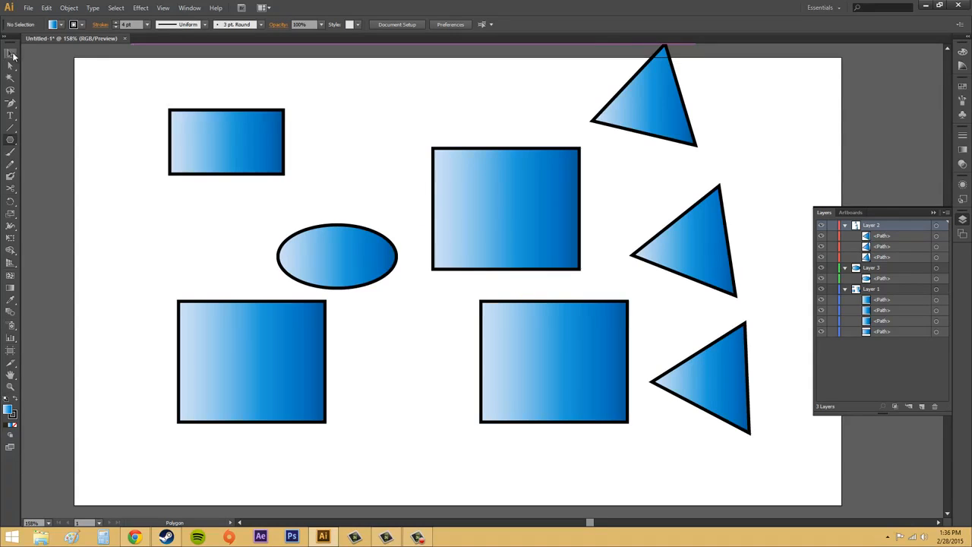
Select all artwork on Layer 2 with its layer target, then target only the ellipse's path on Layer 3
click(10, 53)
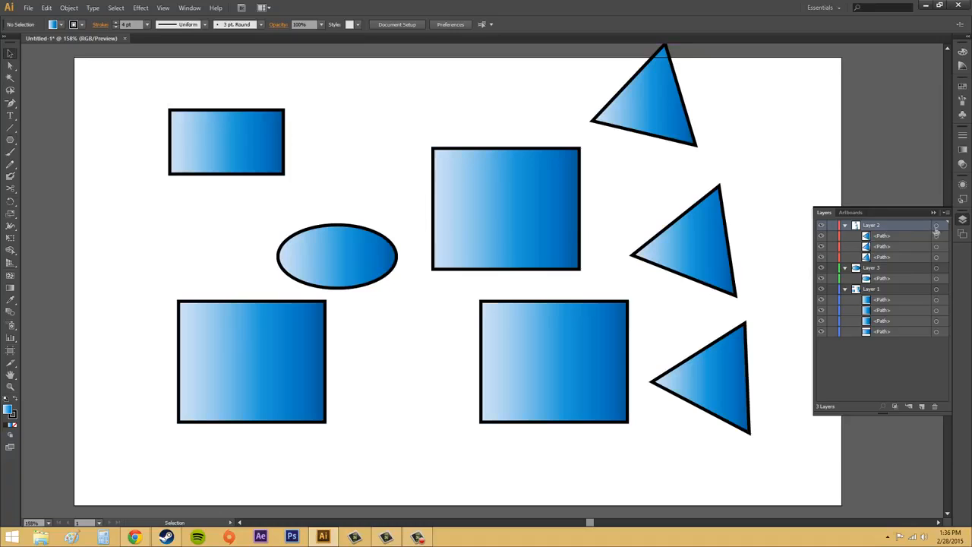
click(936, 226)
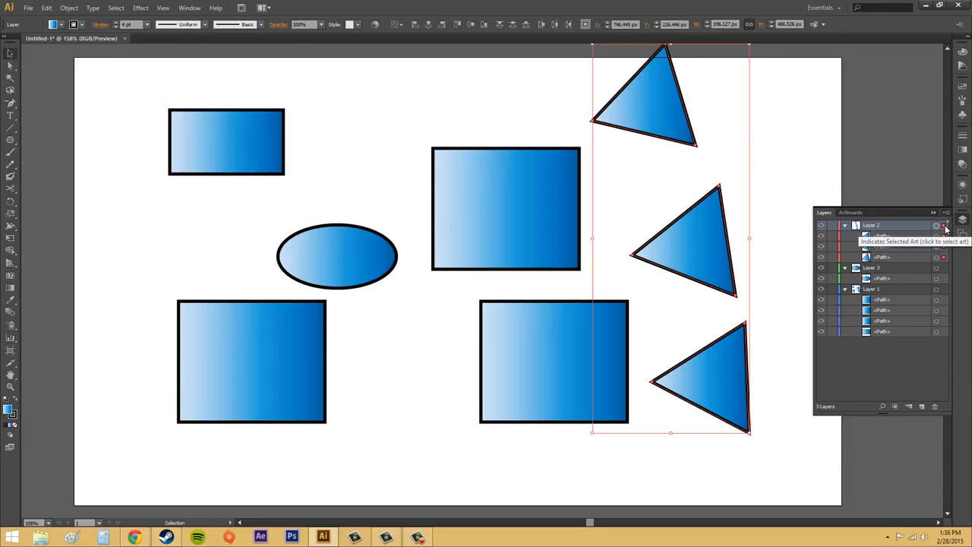
click(933, 279)
click(936, 279)
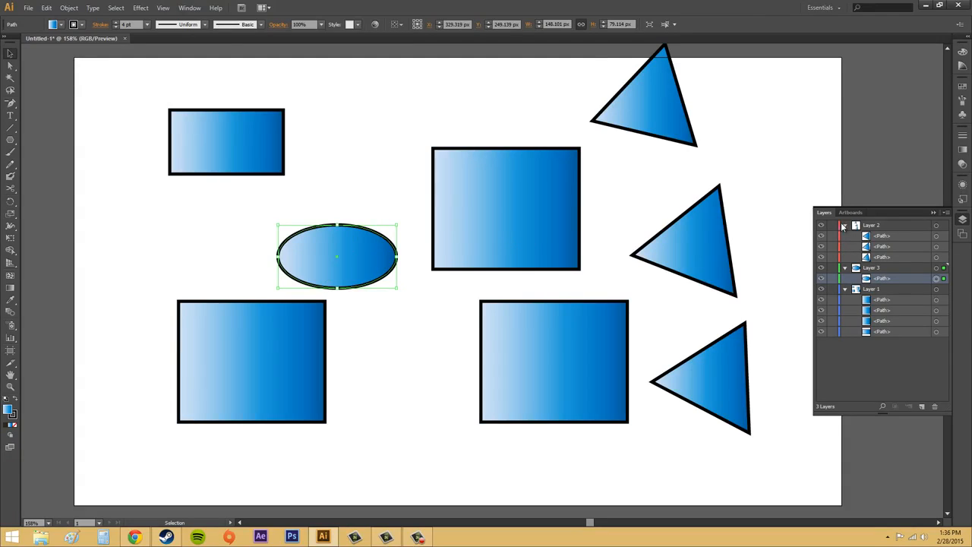
Select all of Layer 2's triangles again and highlight Layer 1 as the active layer
click(936, 225)
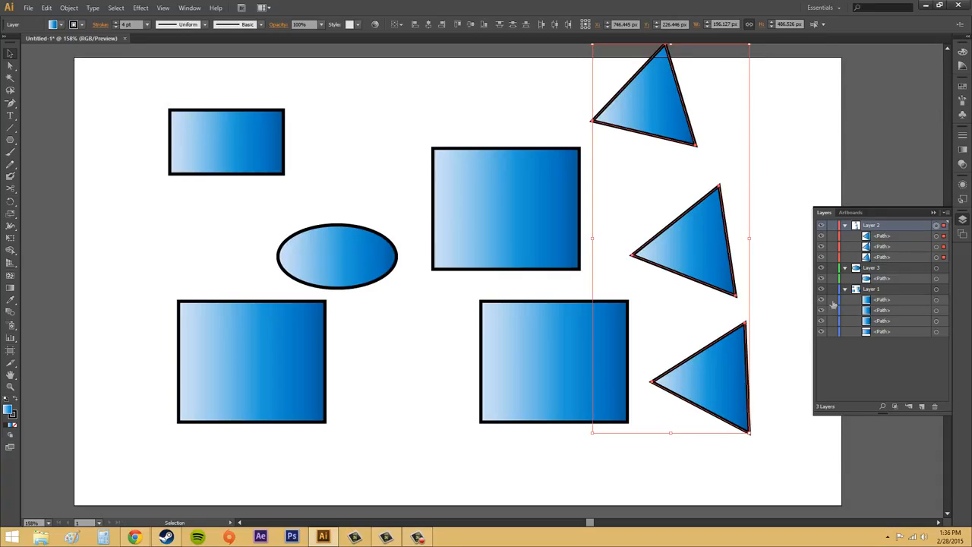
click(878, 279)
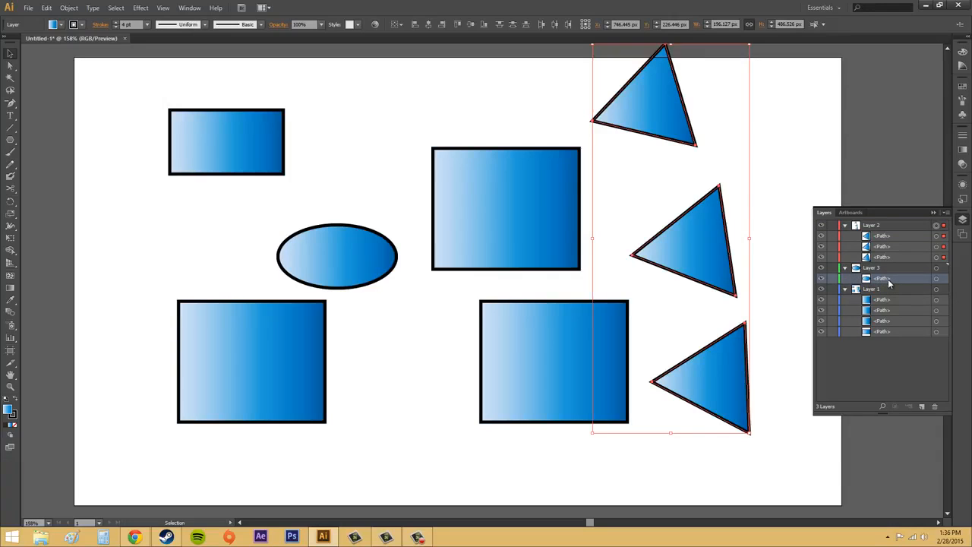
click(870, 291)
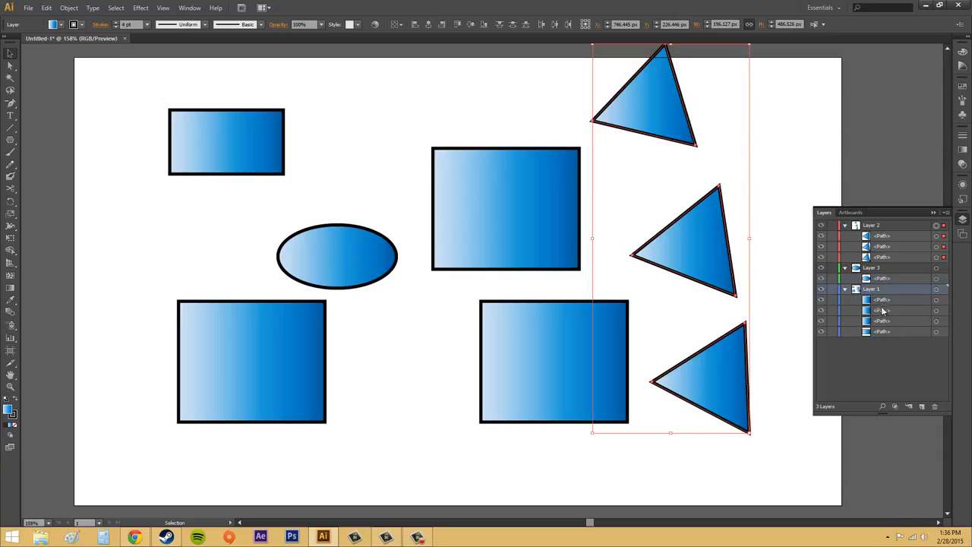
Highlight each of Layer 1's four paths in turn, and toggle Layer 1's lock on and off
click(886, 302)
click(887, 310)
click(893, 321)
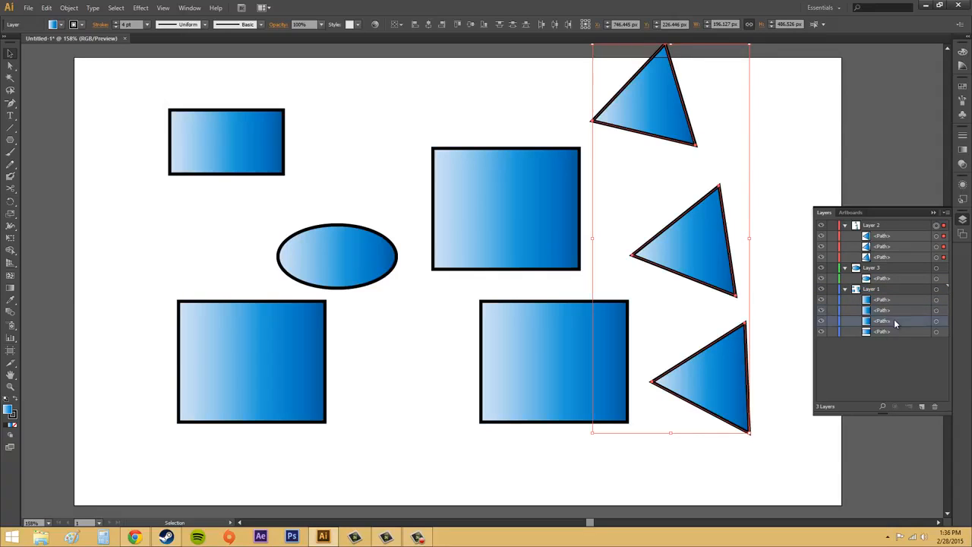
click(896, 331)
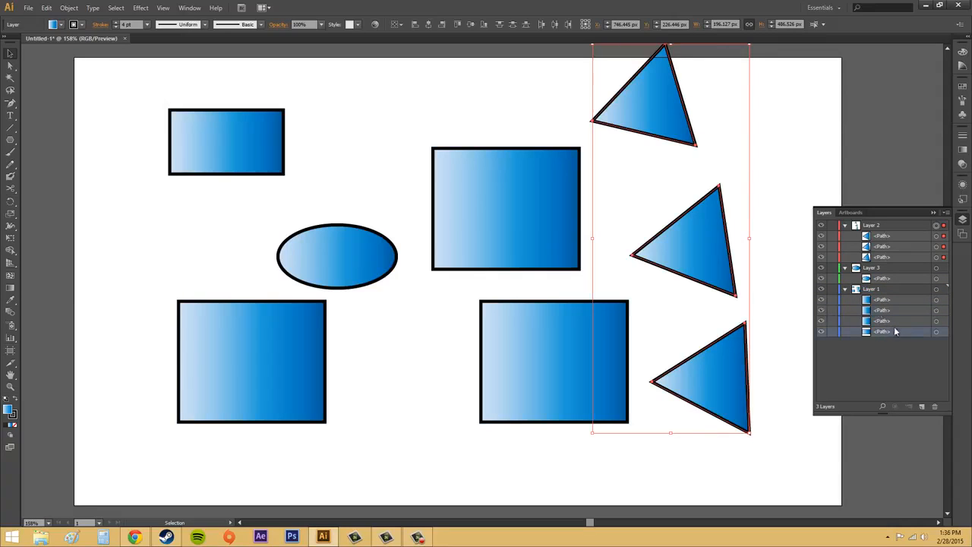
click(832, 289)
click(833, 290)
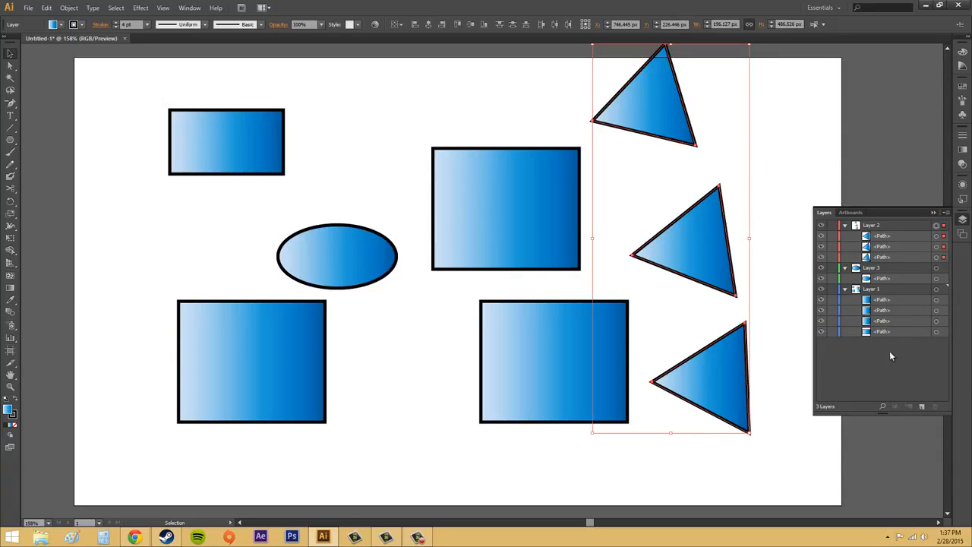
Delete Layer 1 together with its artwork, and undo the deletion
click(886, 290)
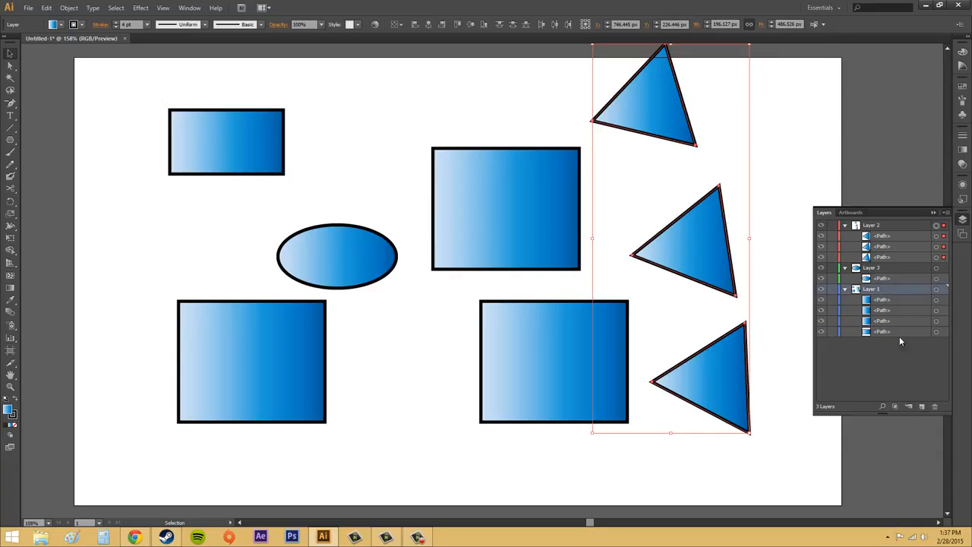
click(936, 411)
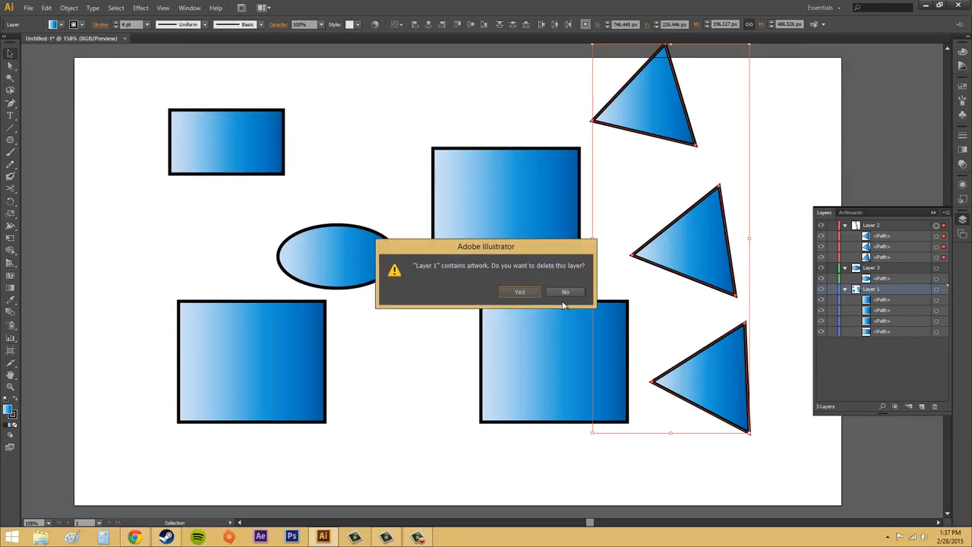
click(525, 293)
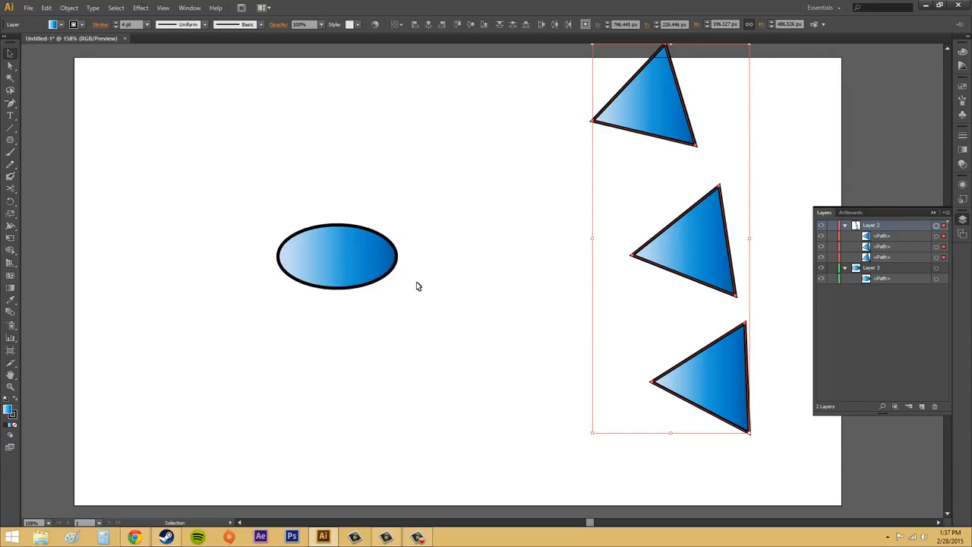
key(ctrl+z)
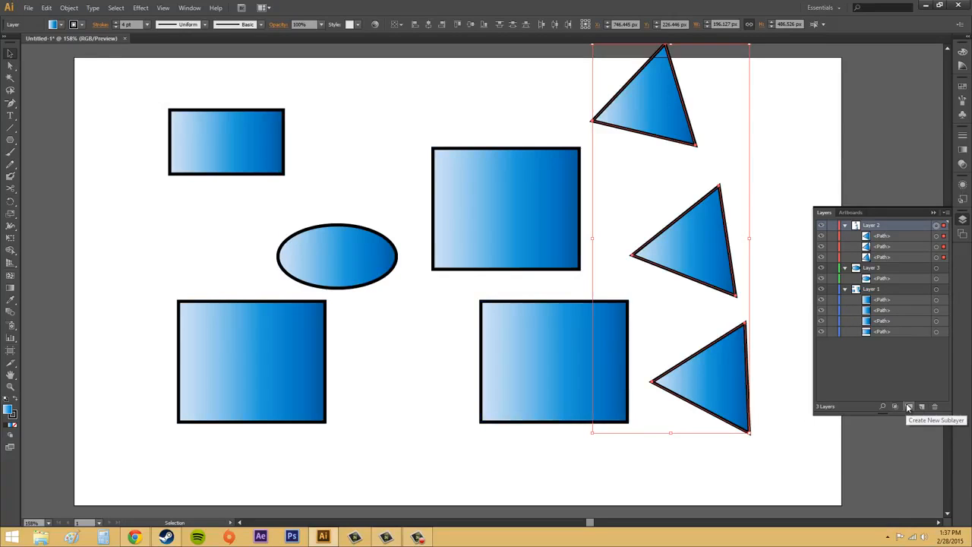
Create a sublayer inside Layer 1 and add the point text "text" to it, above and to the left of the middle rectangle
click(874, 291)
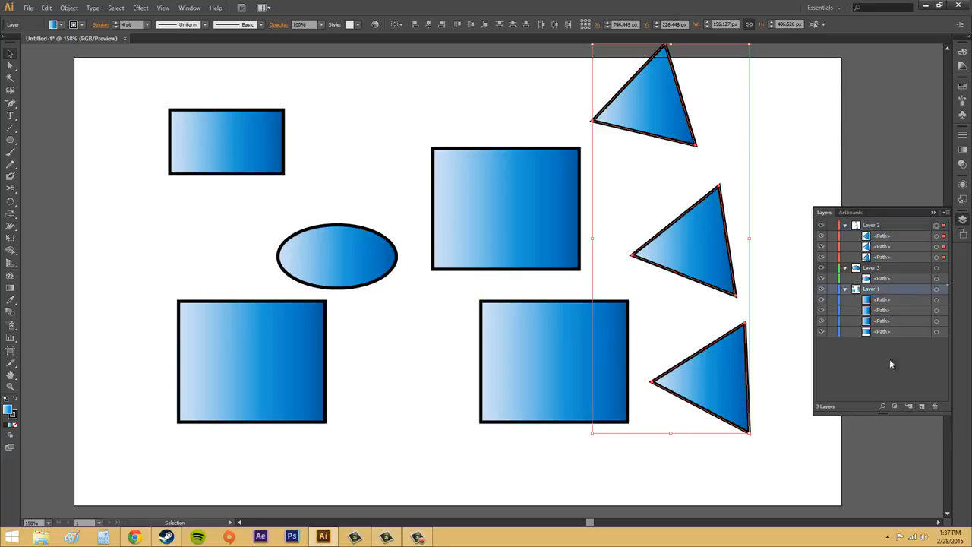
click(909, 407)
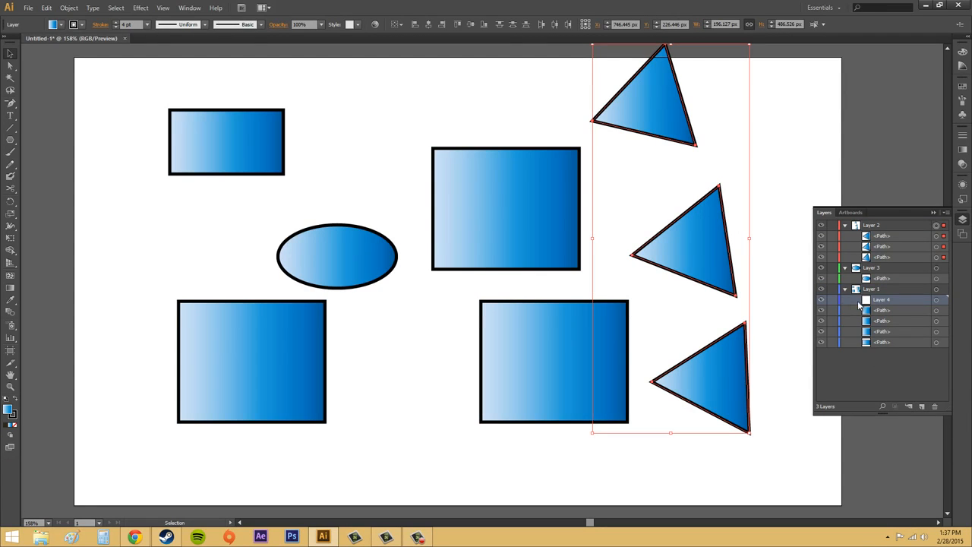
click(9, 114)
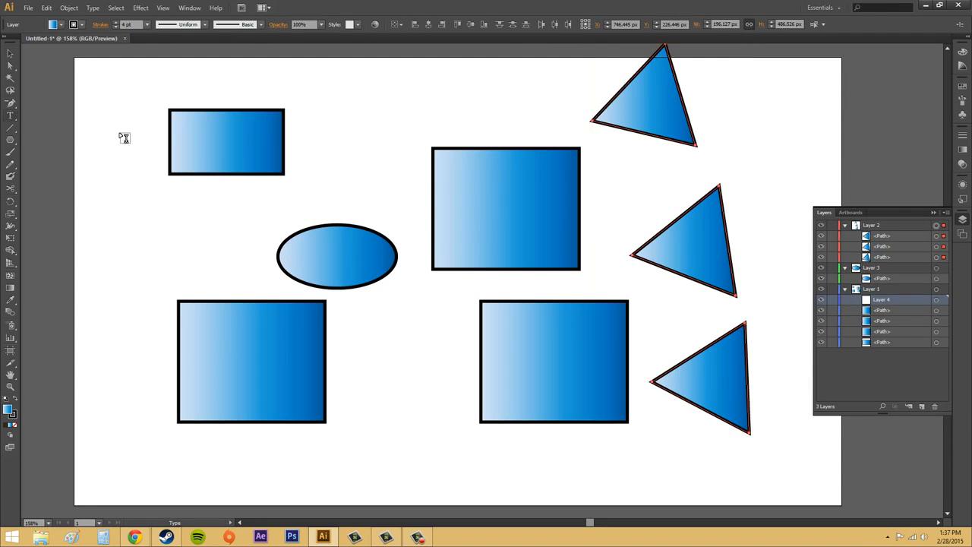
click(401, 120)
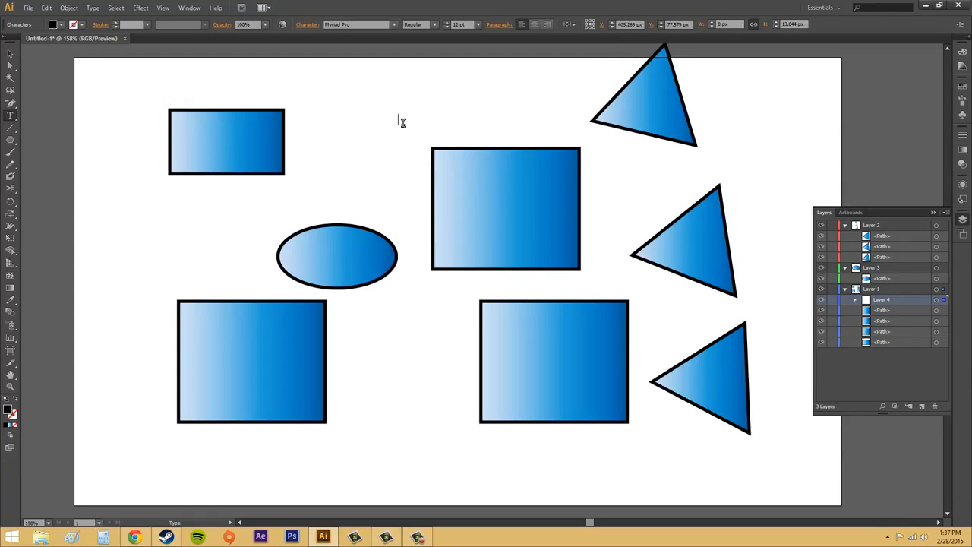
text(text)
click(10, 54)
click(527, 132)
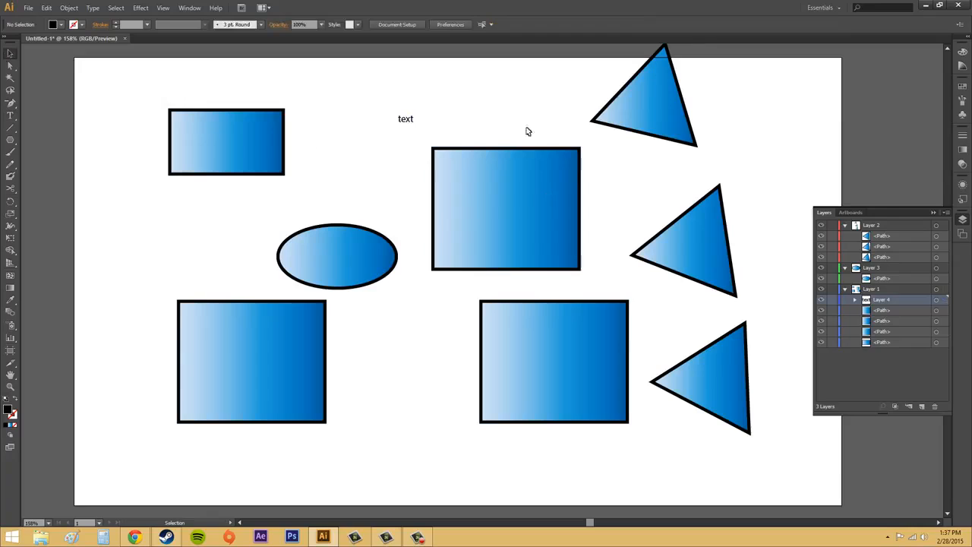
Expand the new sublayer Layer 4 to view its contents, and collapse it again
click(855, 299)
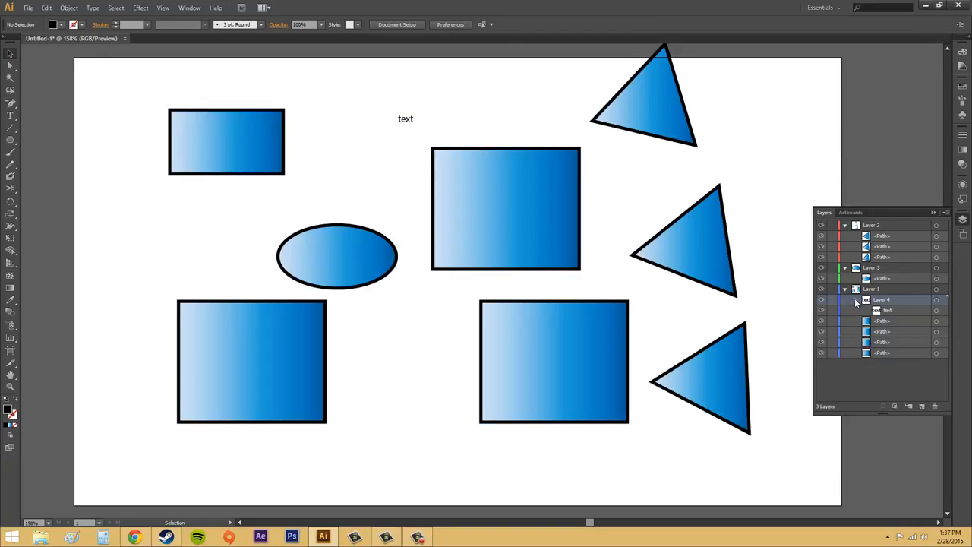
click(855, 300)
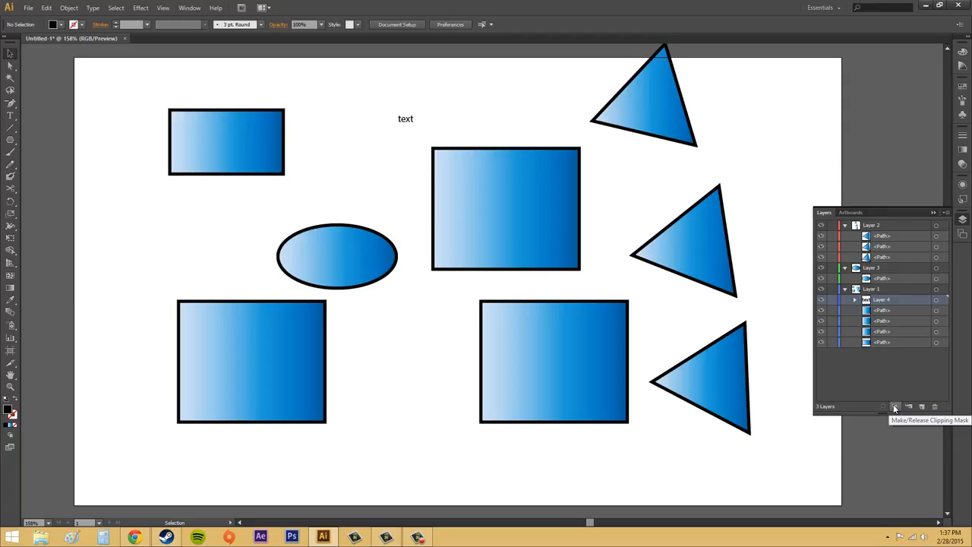
Move the uppermost triangle down so it lies fully on the artboard, and deselect it
click(719, 234)
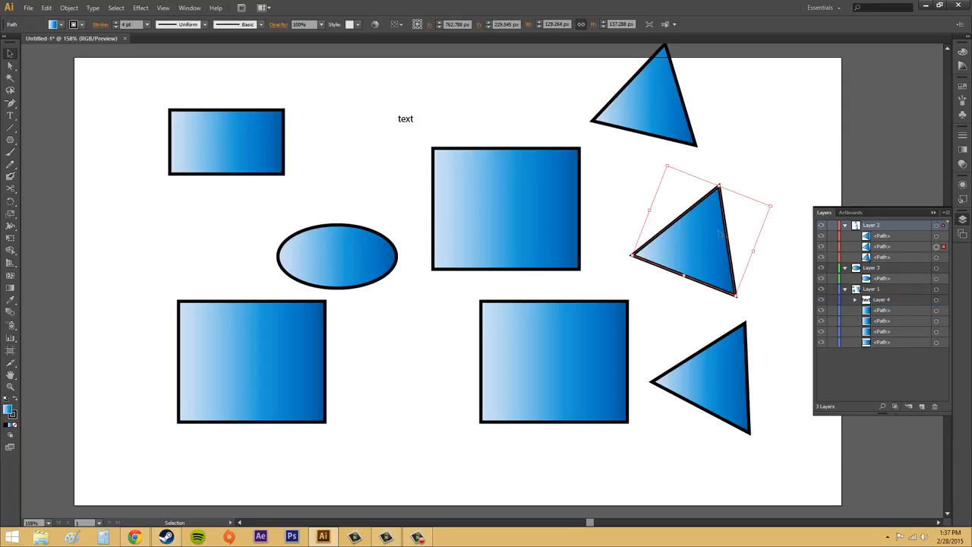
drag(643, 139, 648, 172)
click(755, 125)
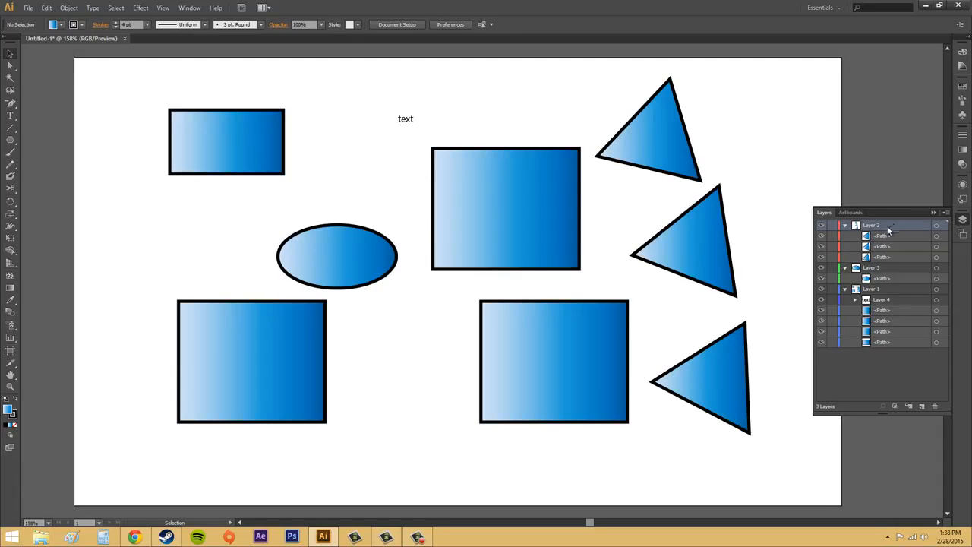
Highlight Layer 3 and Layer 1 in turn, and collapse the contents lists of all three layers
click(880, 268)
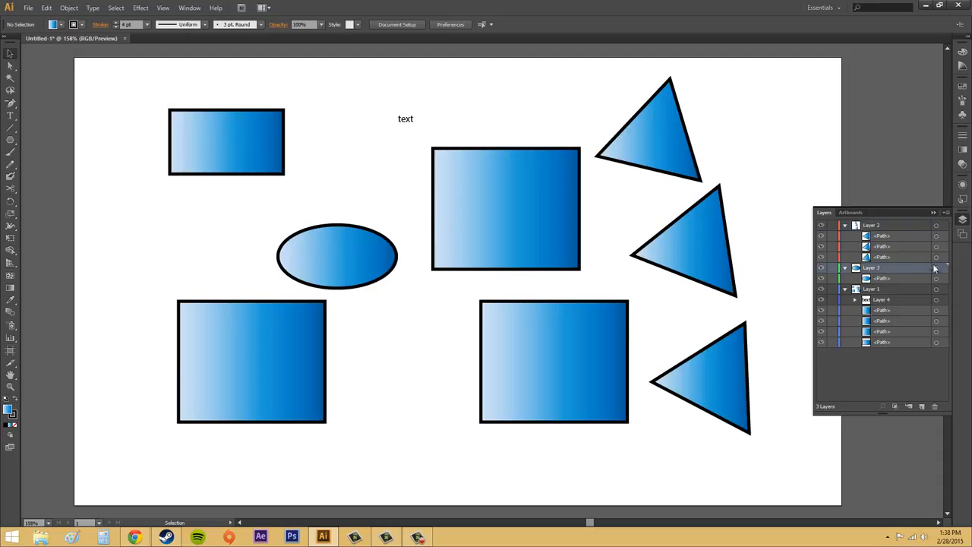
click(879, 291)
click(882, 269)
click(845, 289)
click(845, 268)
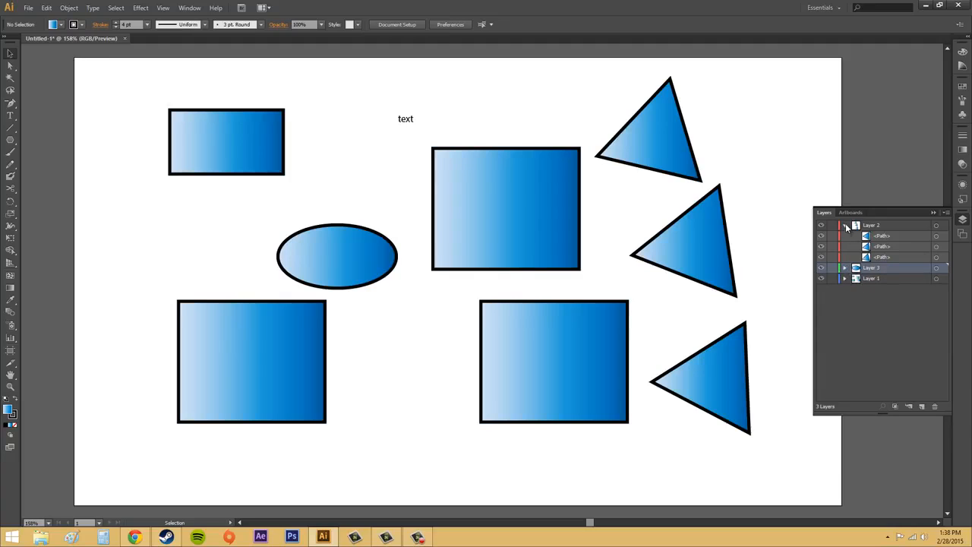
click(844, 226)
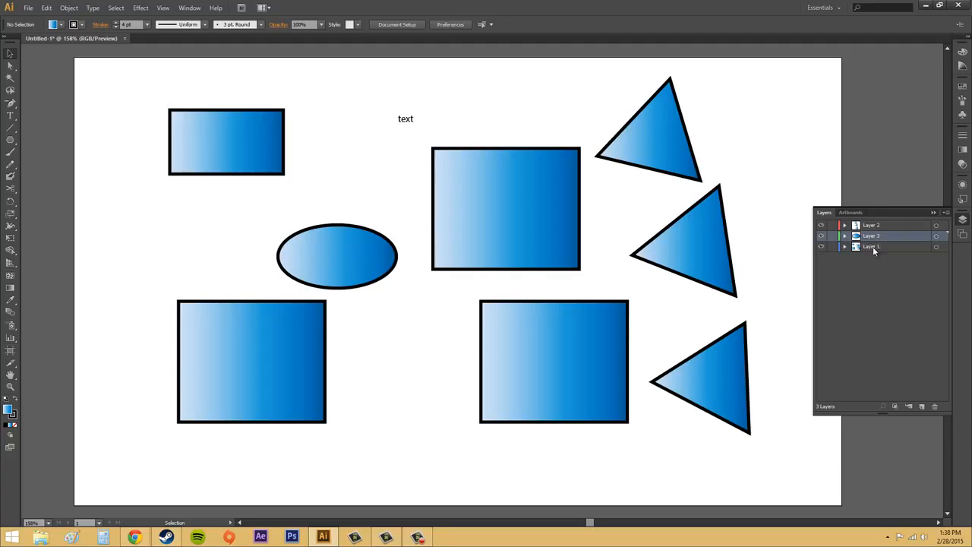
Highlight Layer 1, Layer 3 and Layer 2 in turn, and return to Layer 1 as the active layer
click(872, 246)
click(877, 236)
click(881, 225)
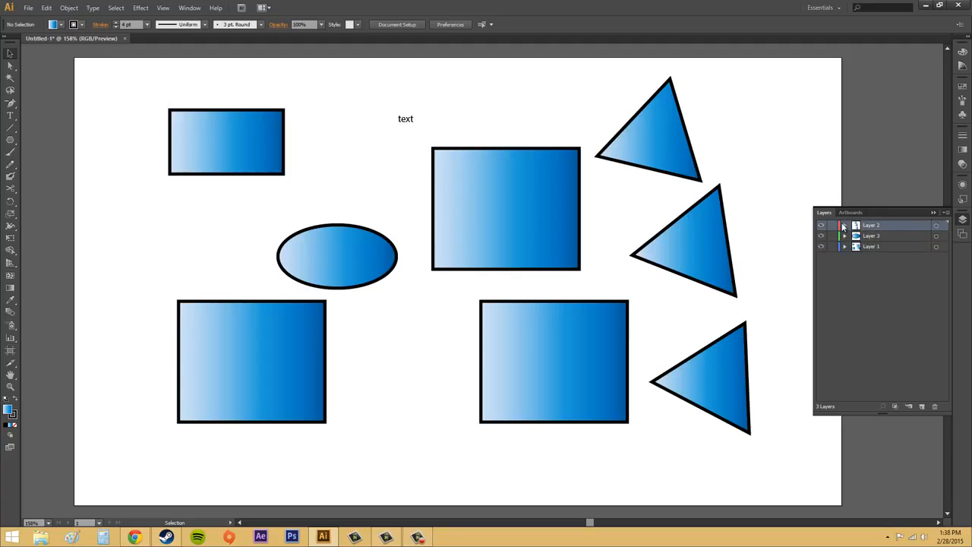
click(893, 251)
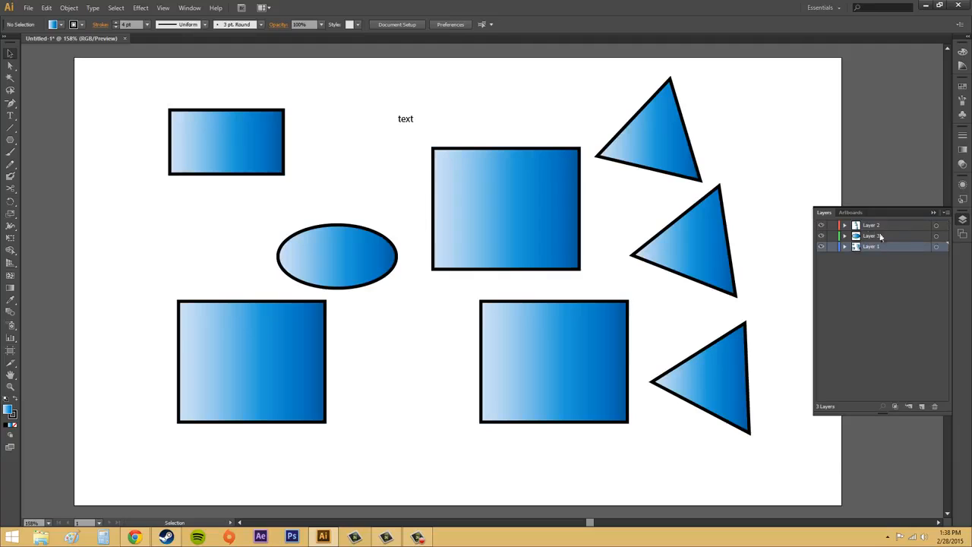
Expand Layer 1's contents list, collapse it, and expand it once more
click(843, 246)
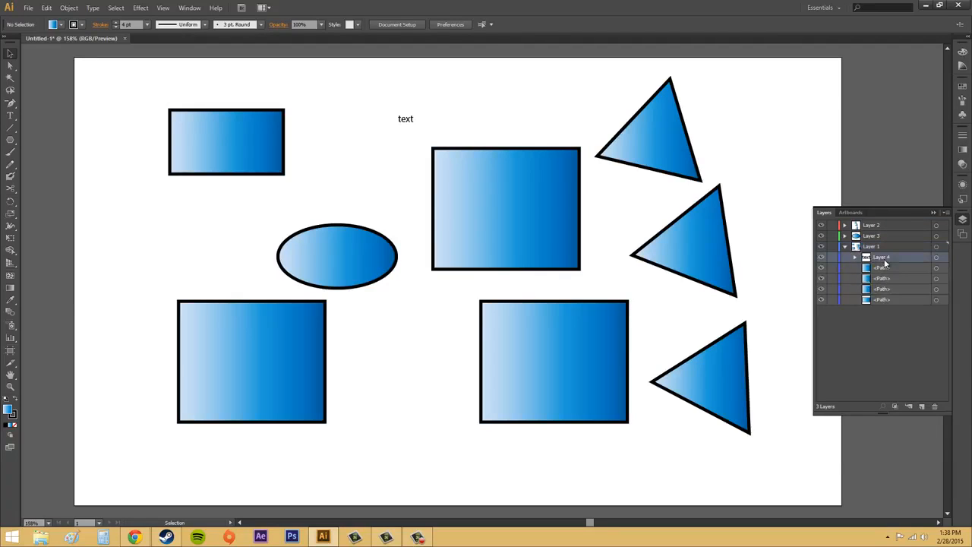
click(844, 246)
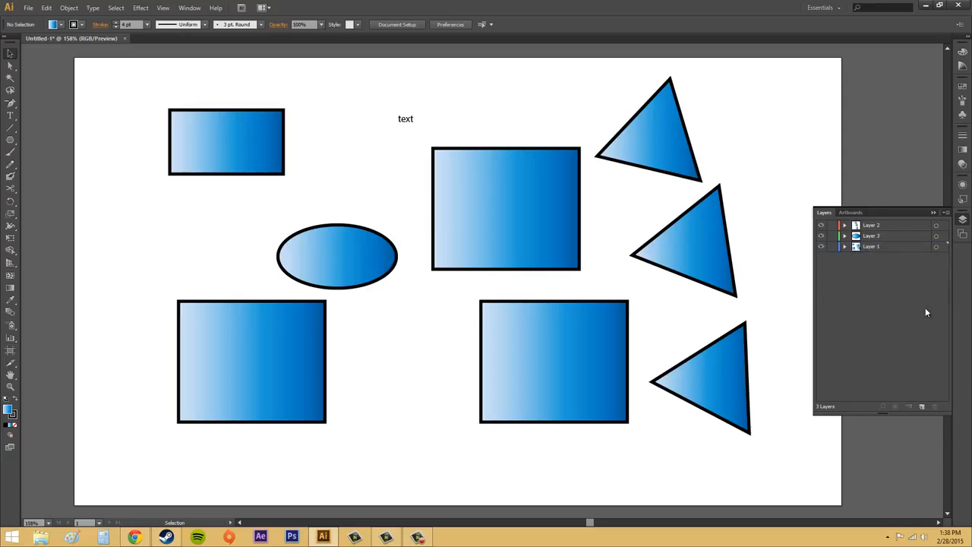
click(843, 246)
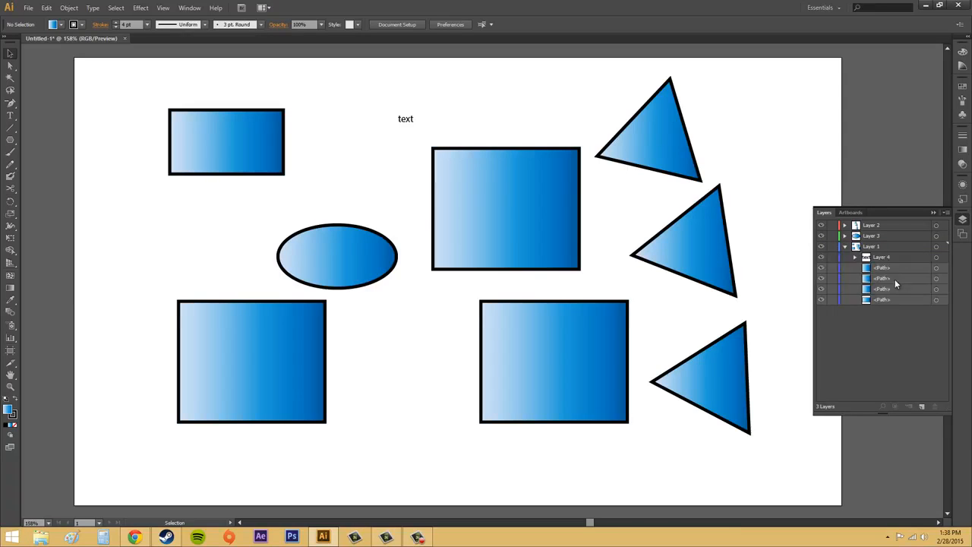
Select all four rectangles on Layer 1 and group them
click(890, 270)
click(515, 210)
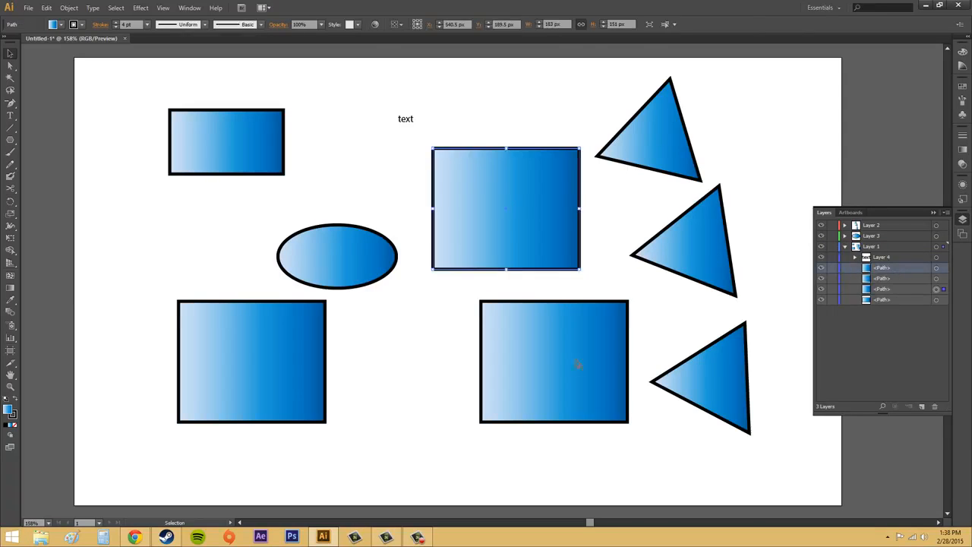
shift+click(577, 373)
shift+click(265, 352)
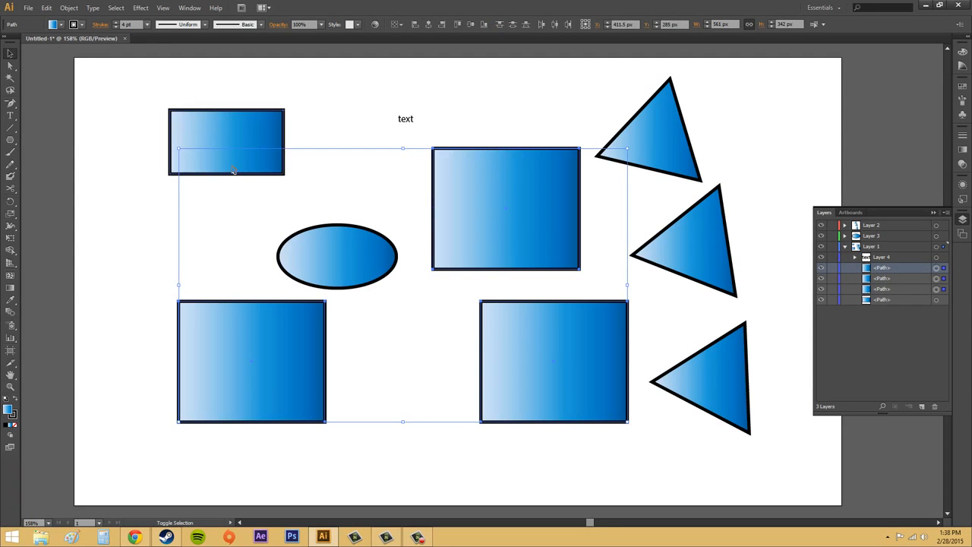
shift+click(233, 170)
click(73, 9)
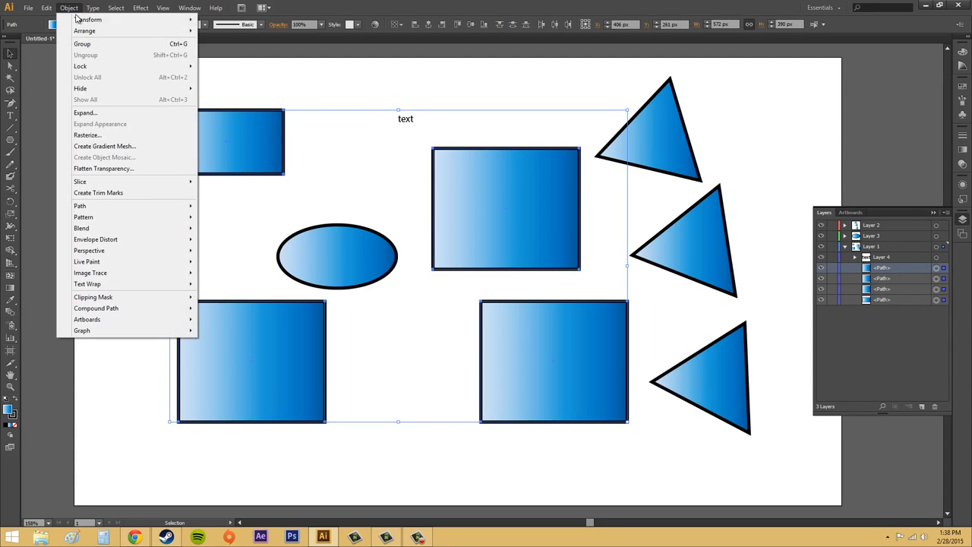
click(82, 44)
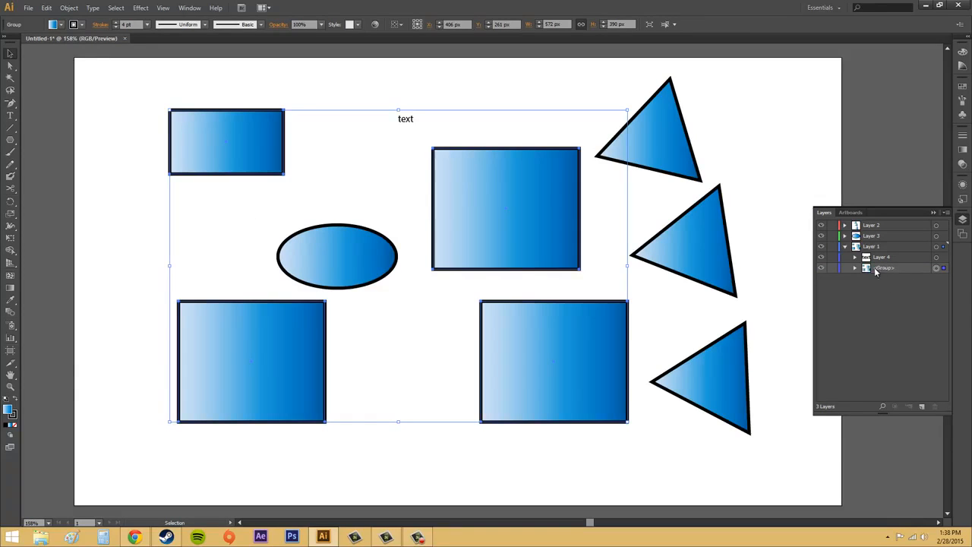
Highlight the rectangle group in the layers list, expand it to view its paths, and collapse it
double_click(882, 269)
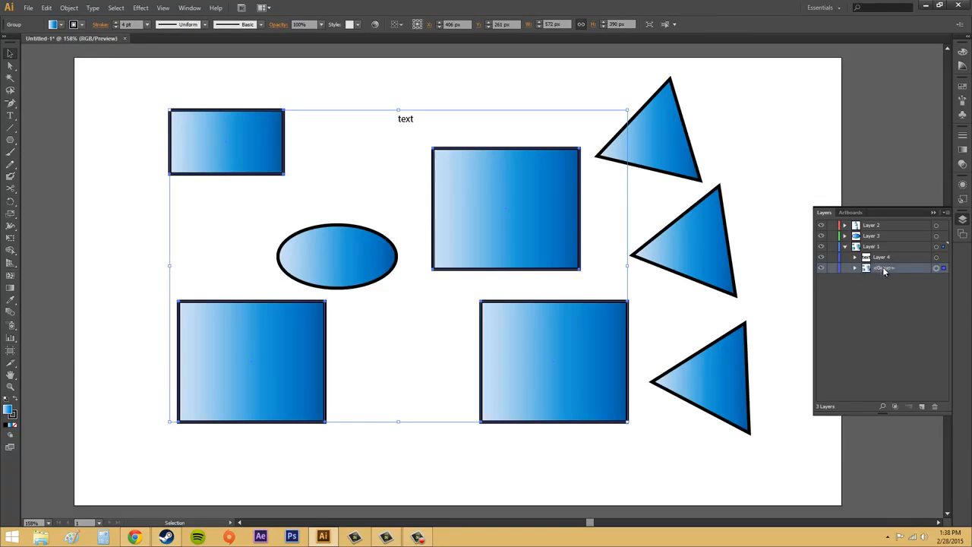
click(855, 270)
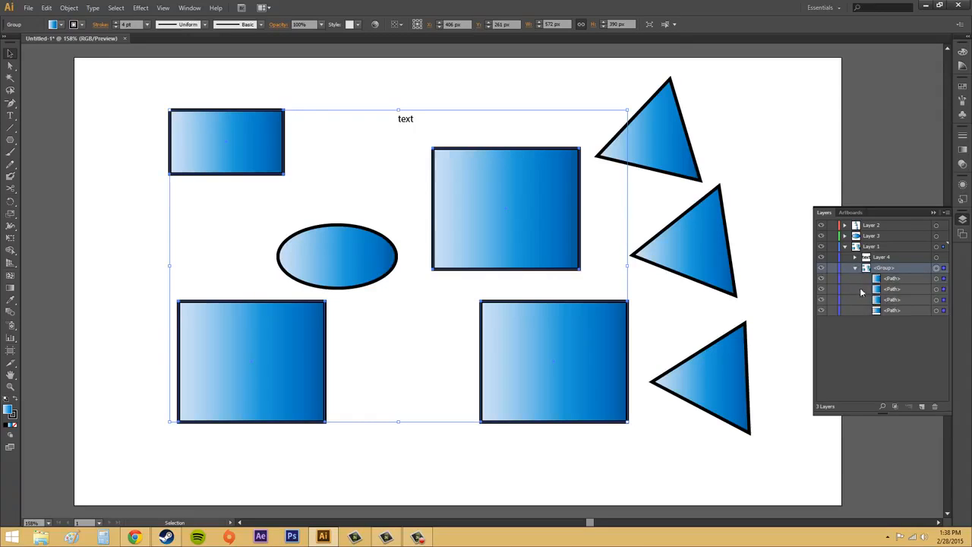
click(855, 269)
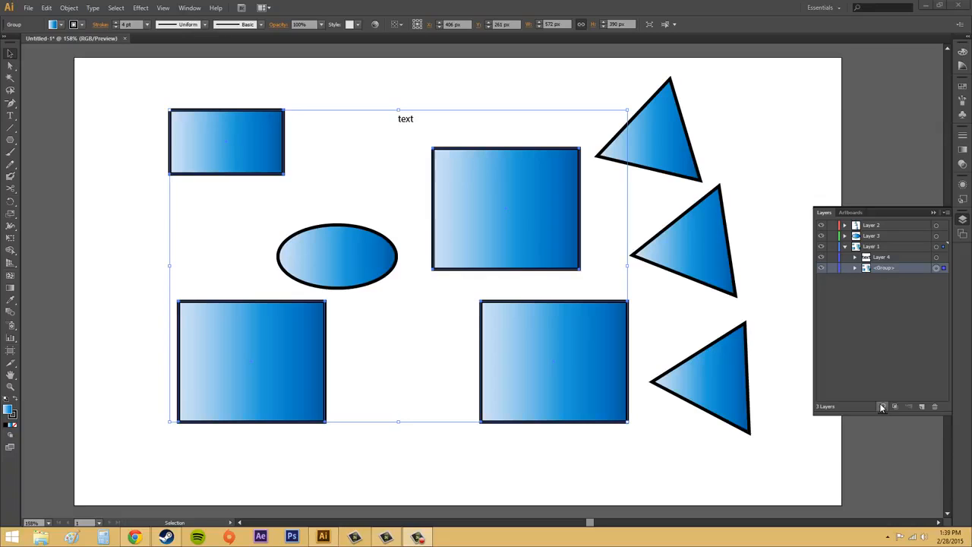
With Layer 1 collapsed and nothing selected, select the rectangle group and locate it in the layers list
click(810, 111)
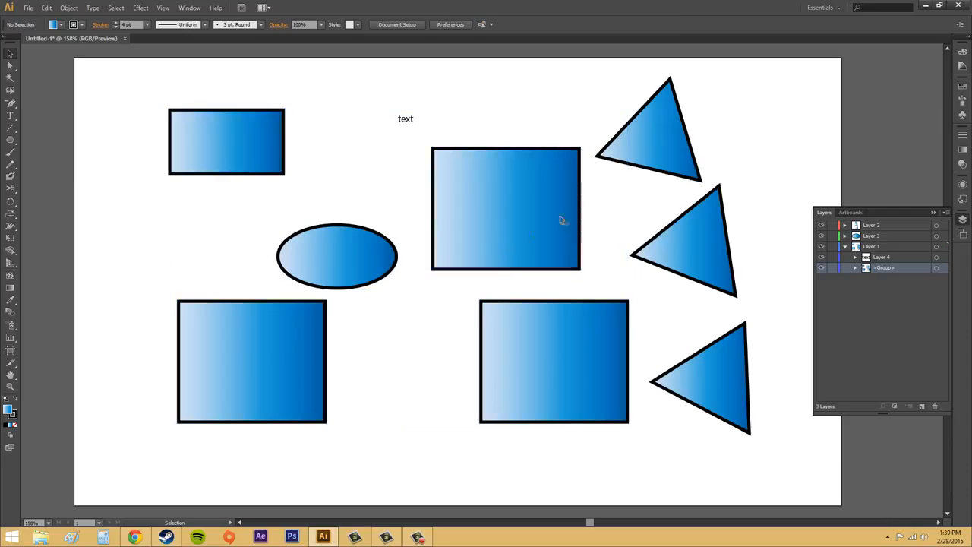
click(843, 246)
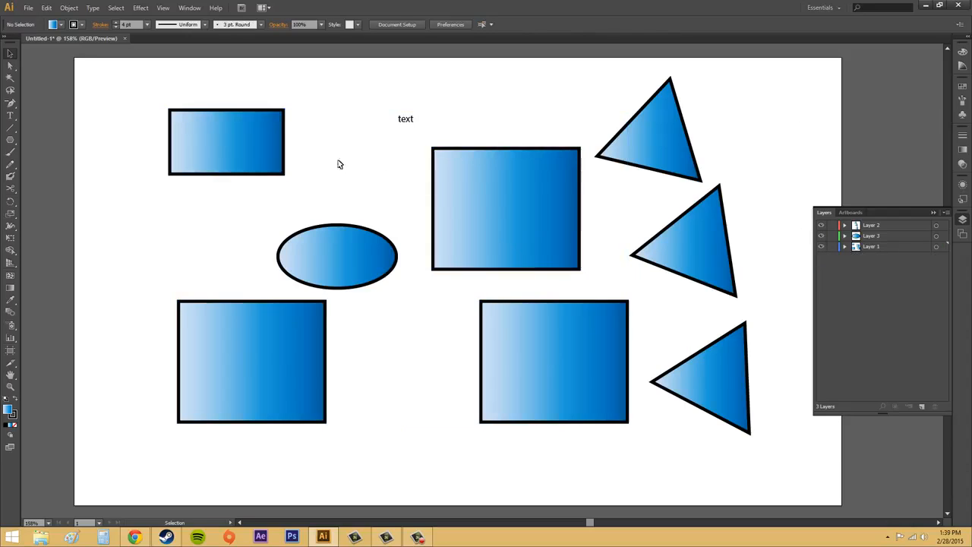
click(247, 150)
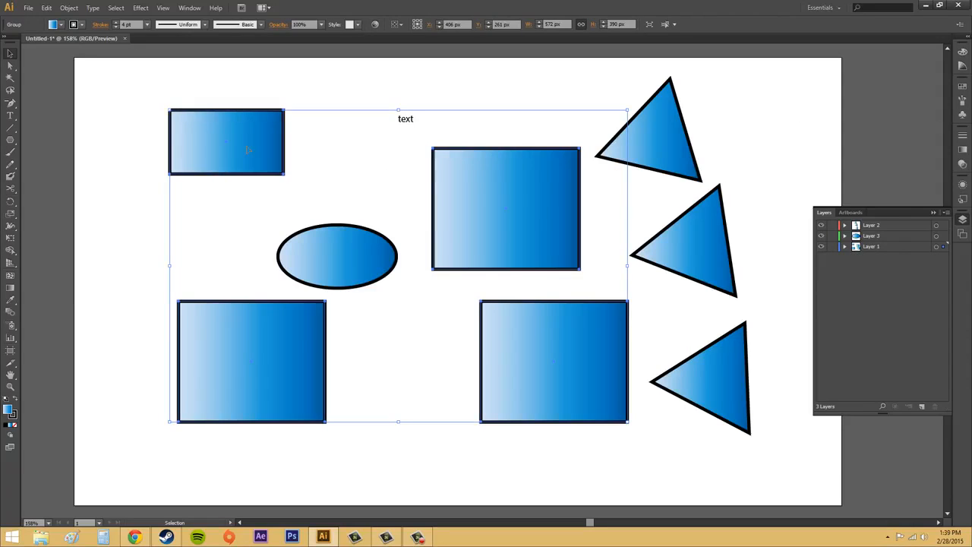
click(883, 406)
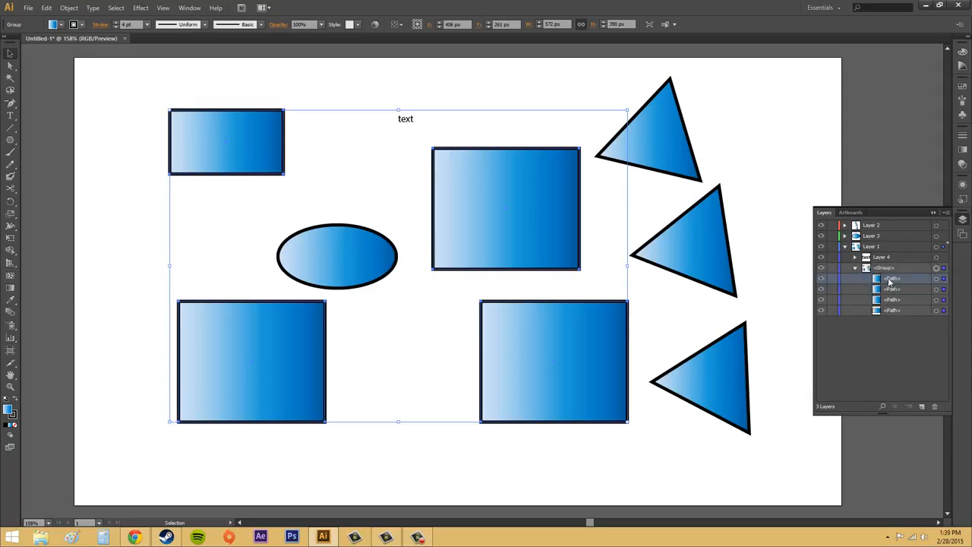
Highlight Layer 1, Layer 2 and Layer 3 in turn, and expand Layer 3's contents list
click(891, 345)
click(900, 244)
click(883, 227)
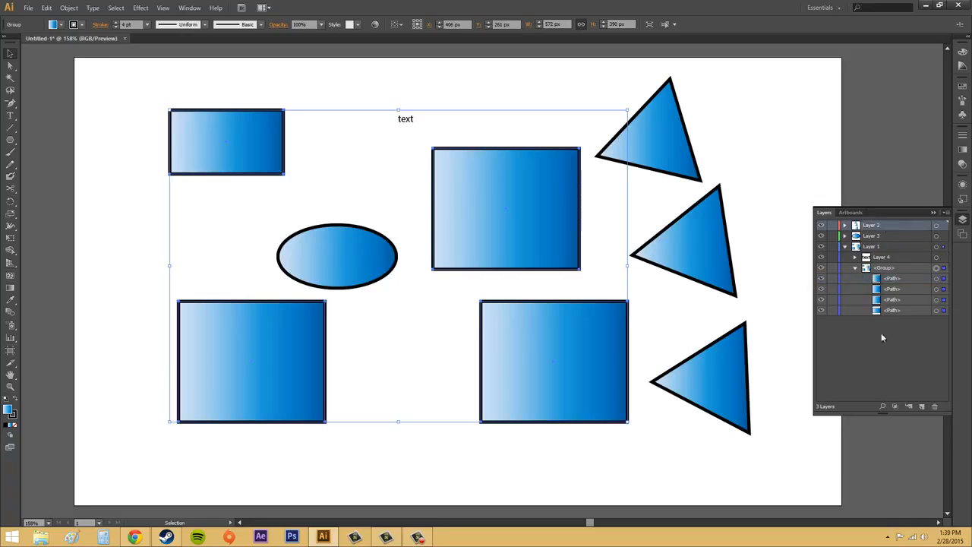
click(880, 237)
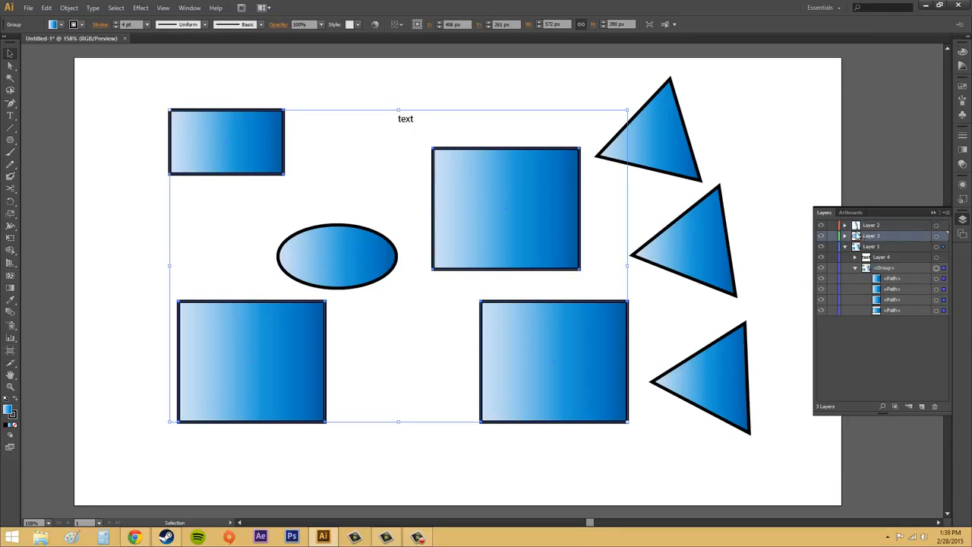
click(846, 236)
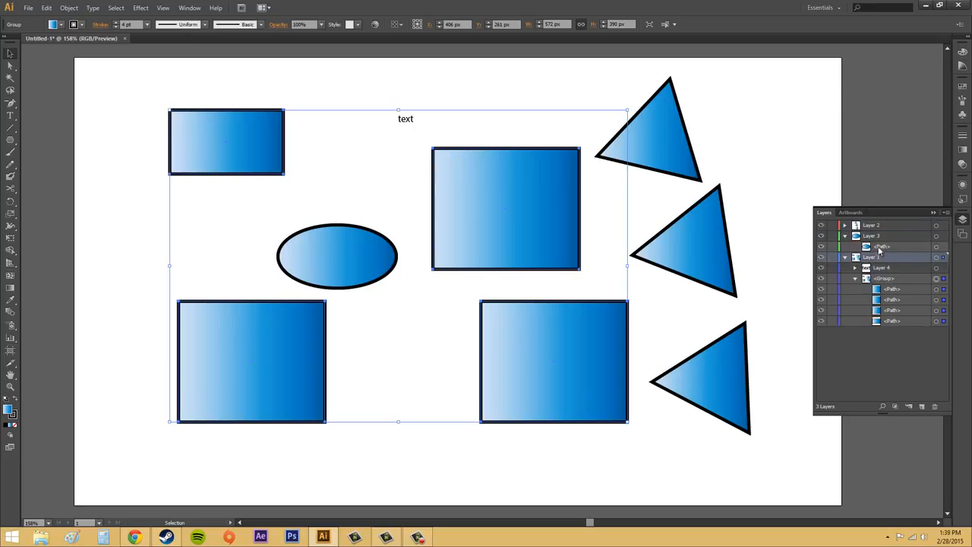
Locate the selected rectangles in the layers list again, and deselect all artwork
click(883, 406)
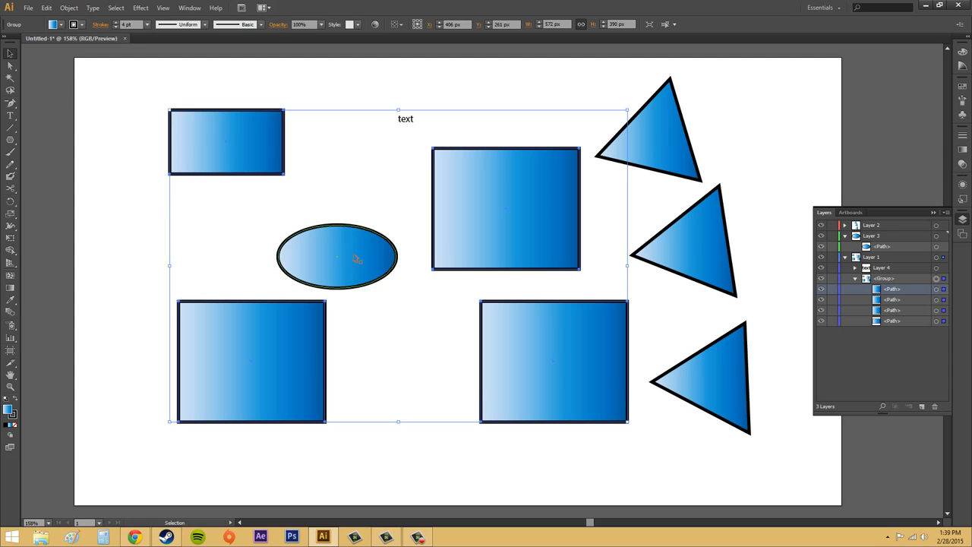
click(278, 92)
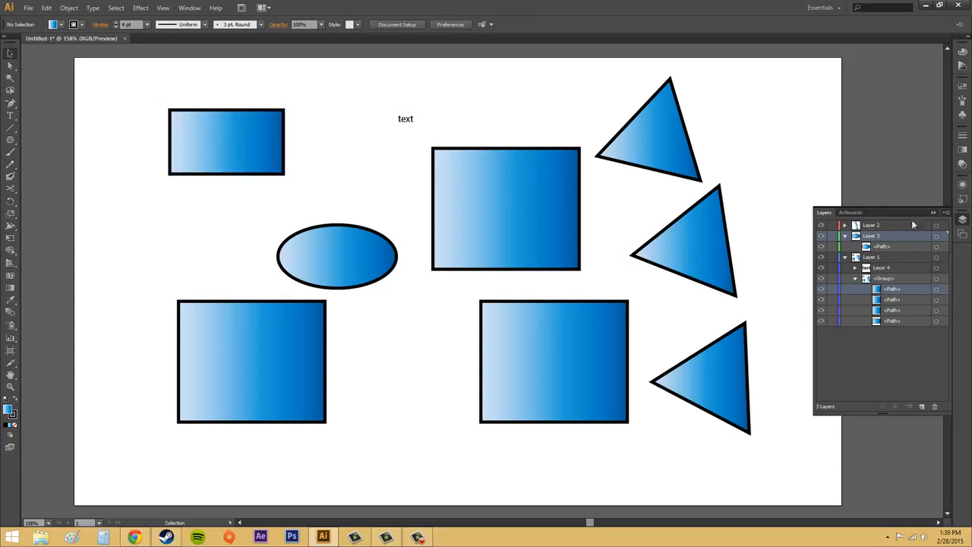